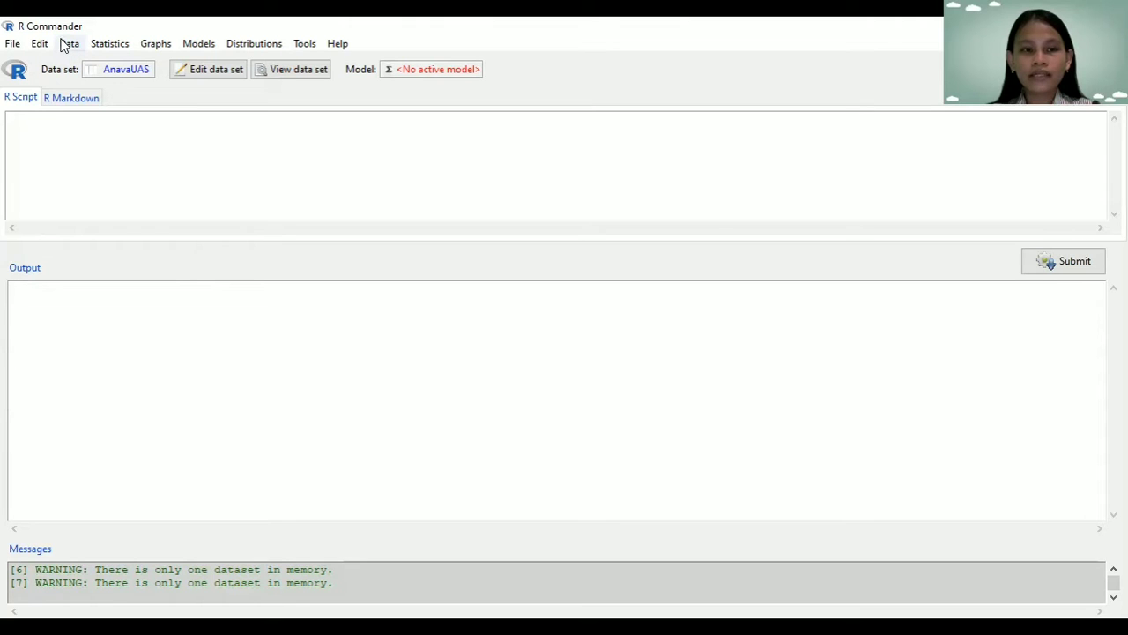
Create a new data set named ANAVAUAS.
{"action": "left_click", "coordinate": [94, 63]}
{"action": "left_click", "coordinate": [184, 98]}
{"action": "key", "text": "BackSpace"}
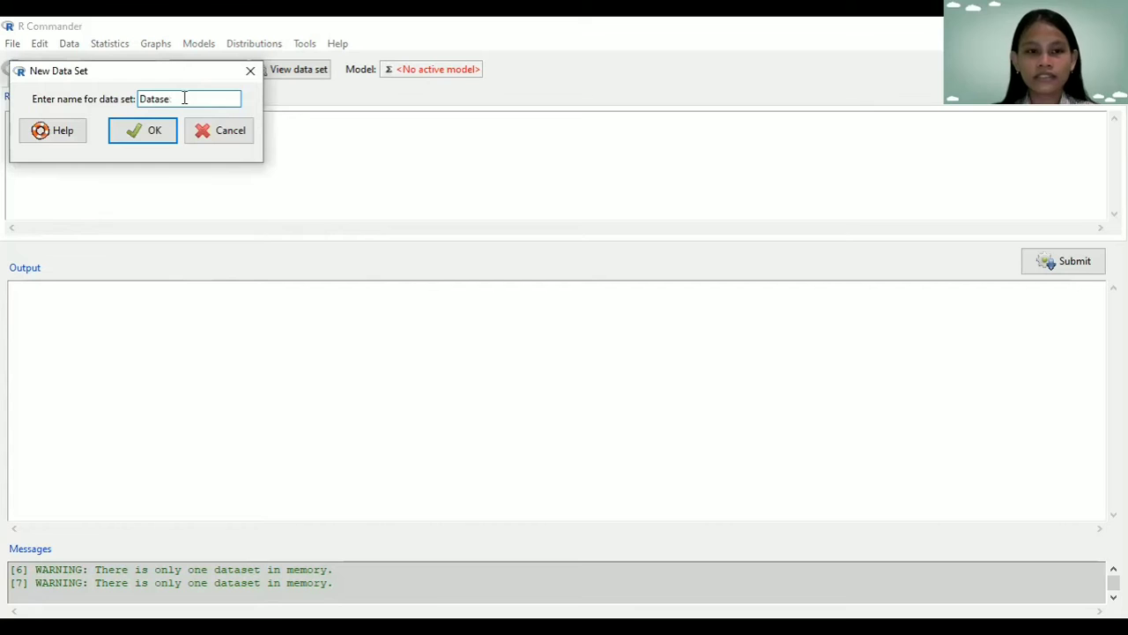
{"action": "key", "text": "BackSpace"}
{"action": "key", "text": "BackSpace"}
{"action": "key", "text": "BackSpace"}
{"action": "key", "text": "BackSpace"}
{"action": "key", "text": "BackSpace"}
{"action": "key", "text": "BackSpace"}
{"action": "type", "text": "ANA"}
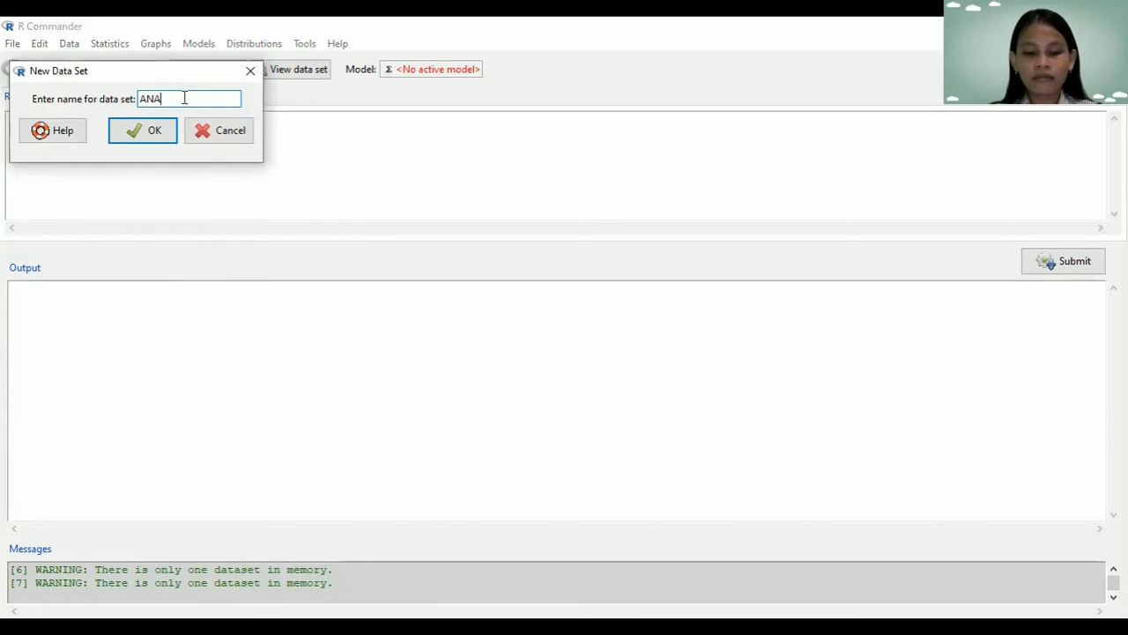
{"action": "type", "text": "W"}
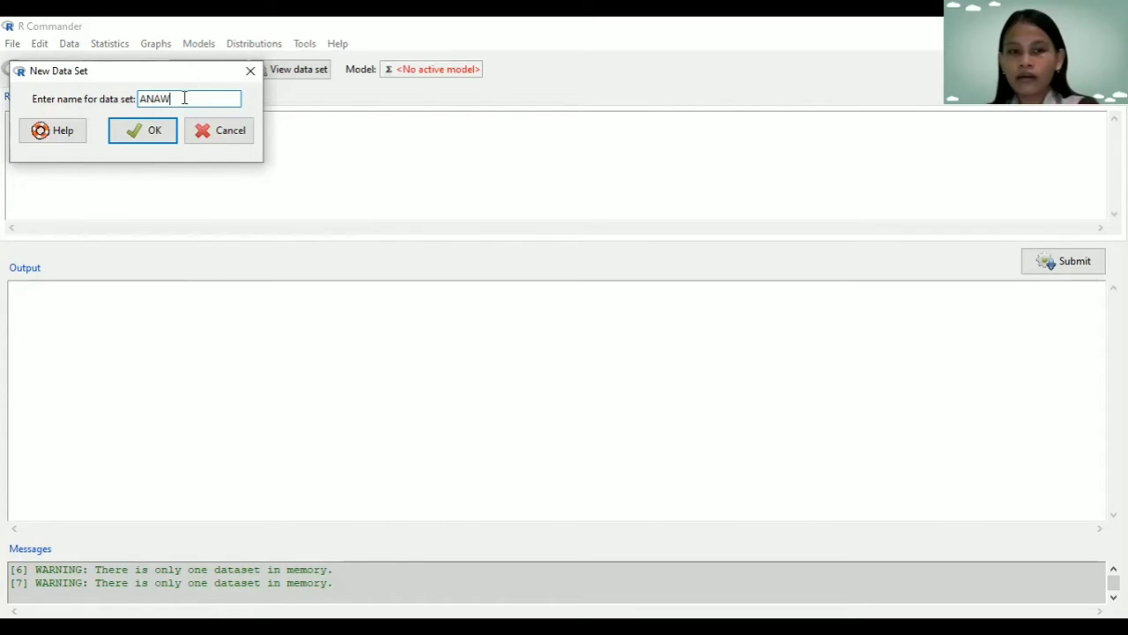
{"action": "key", "text": "BackSpace"}
{"action": "type", "text": "VA"}
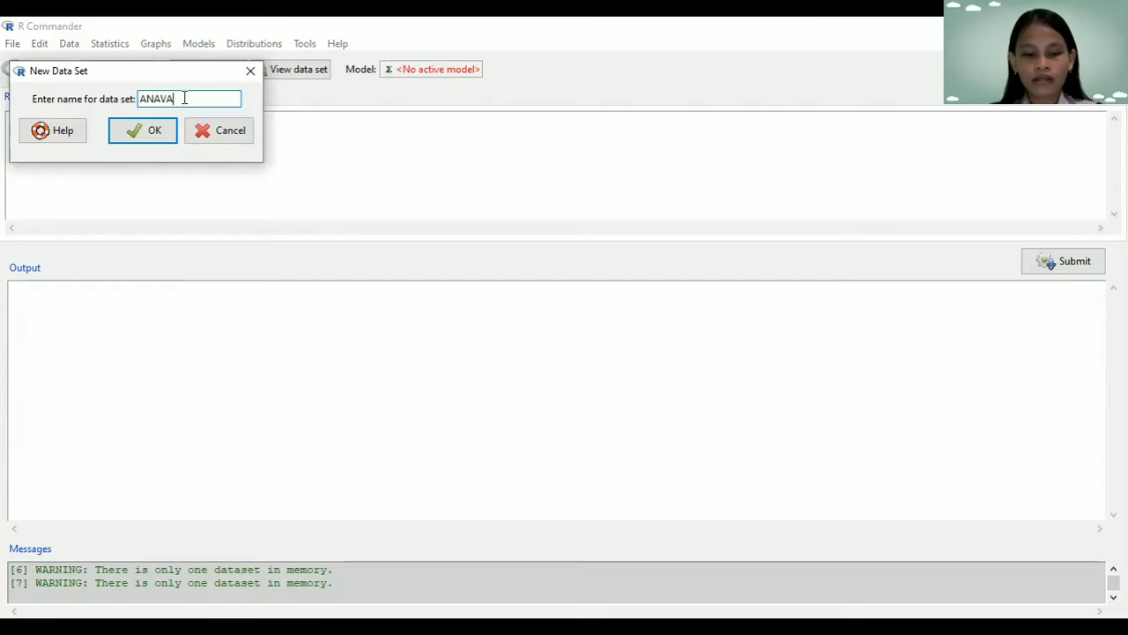
{"action": "type", "text": "UJS"}
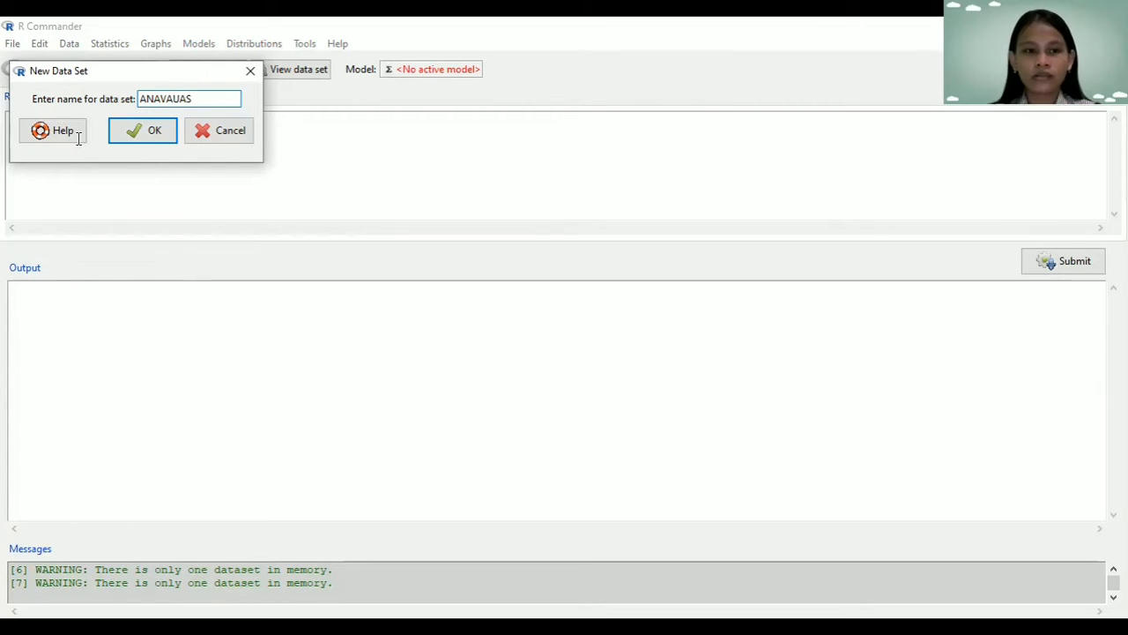
{"action": "key", "text": "Return"}
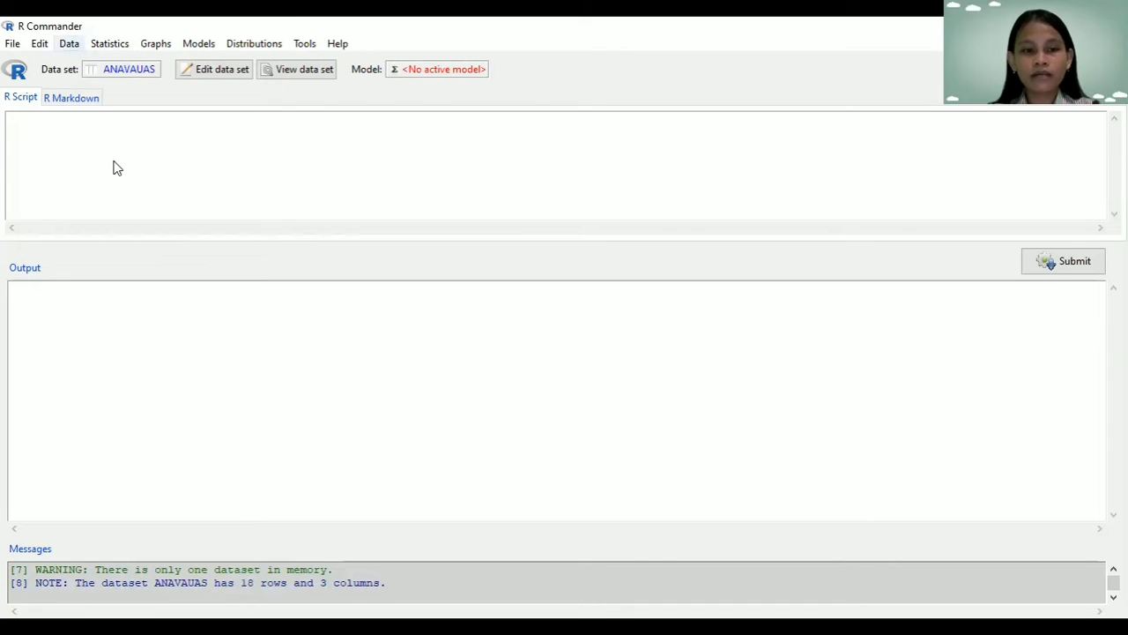
Convert the numeric variable Faktor.A to a factor with level names 1, 2 and 3, overwriting the existing variable.
{"action": "left_click", "coordinate": [68, 44]}
{"action": "mouse_move", "coordinate": [161, 167]}
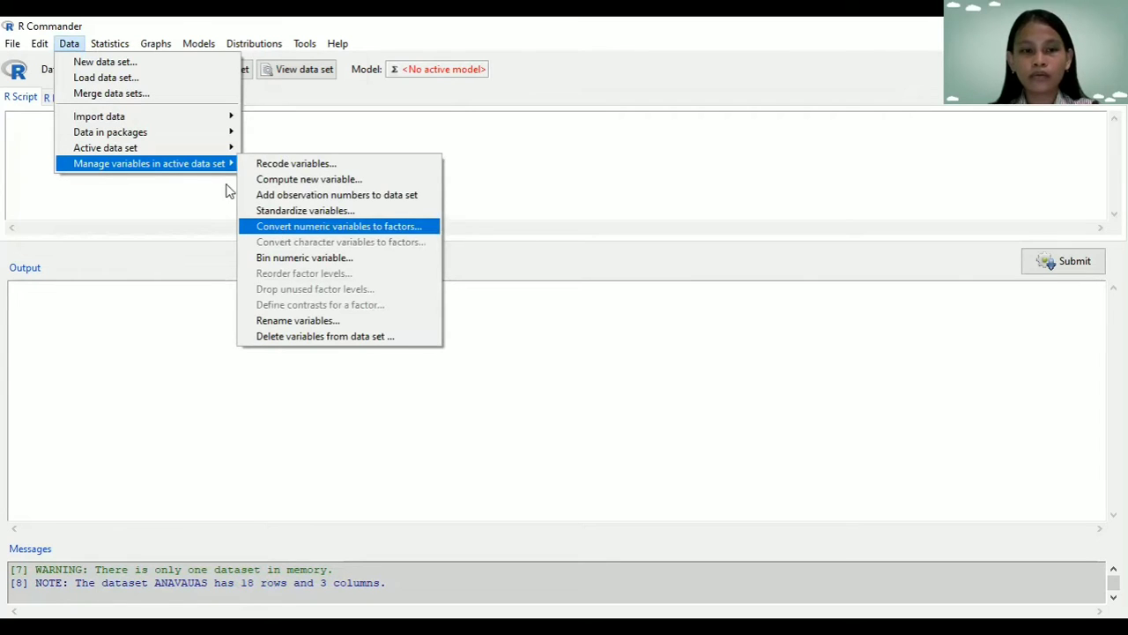
{"action": "key", "text": "Return"}
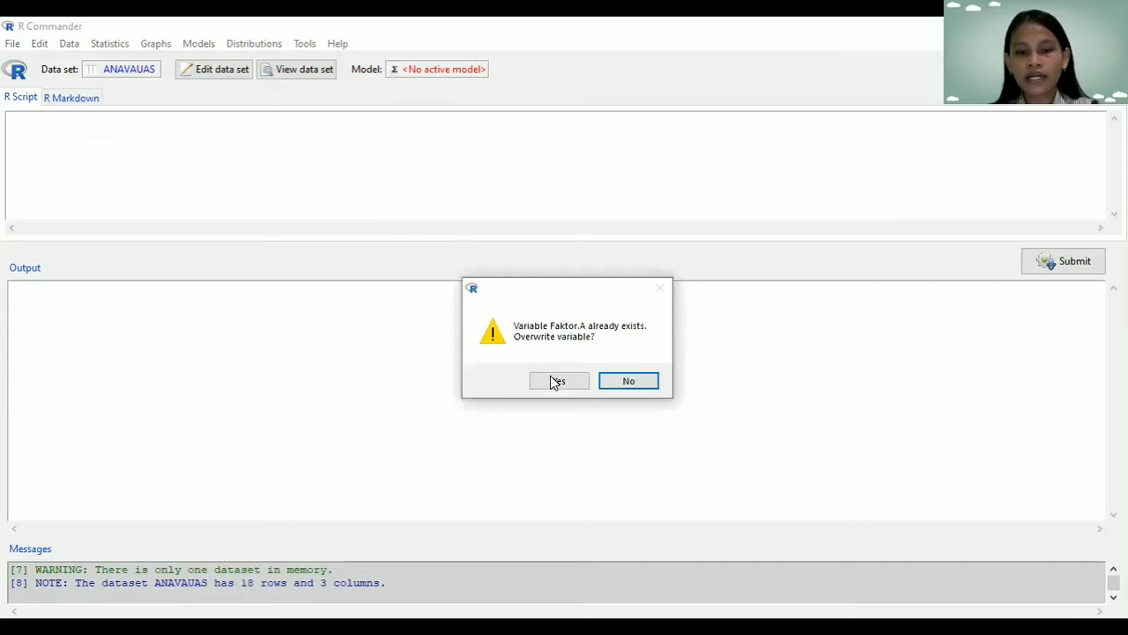
{"action": "left_click", "coordinate": [557, 381]}
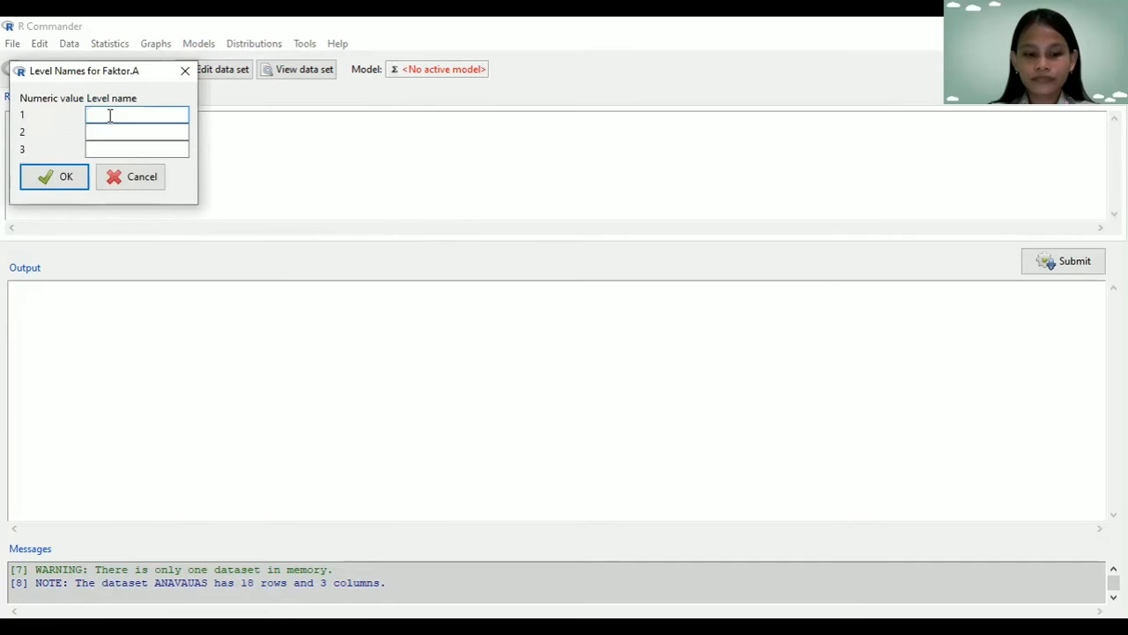
{"action": "left_click", "coordinate": [120, 132]}
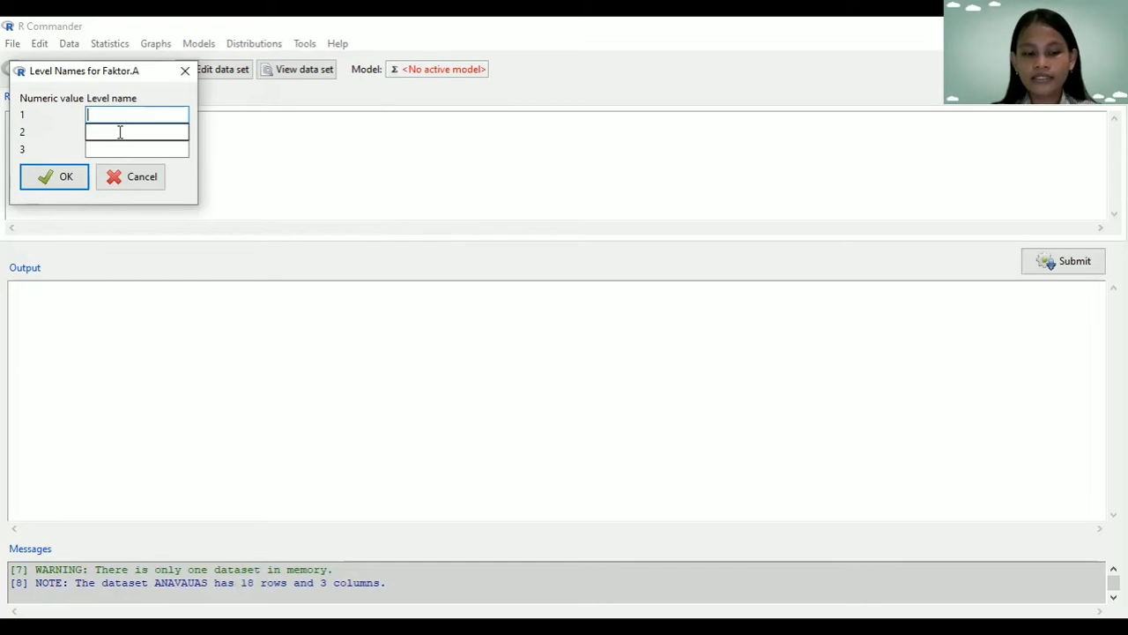
{"action": "type", "text": "1"}
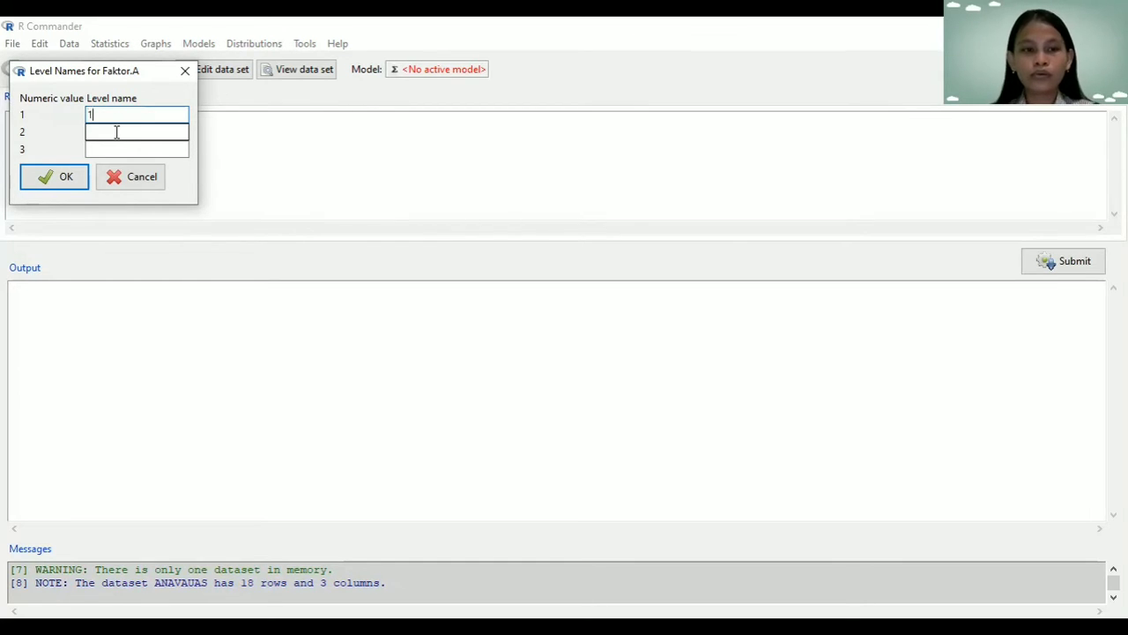
{"action": "left_click", "coordinate": [110, 132]}
{"action": "type", "text": "2"}
{"action": "left_click", "coordinate": [117, 148]}
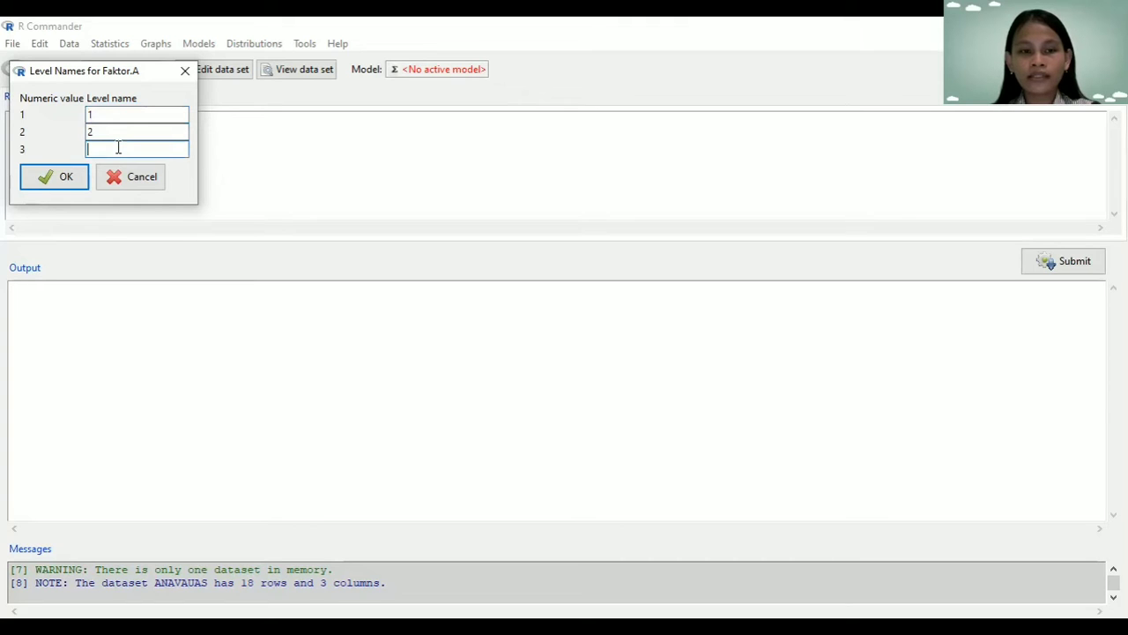
{"action": "type", "text": "3"}
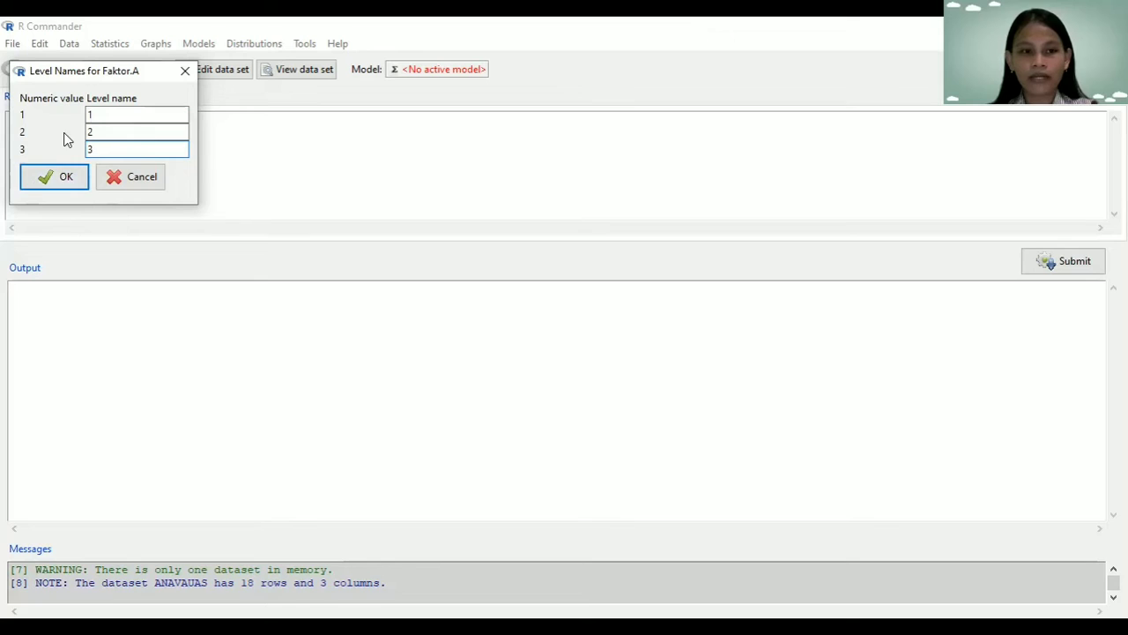
{"action": "left_click", "coordinate": [62, 180]}
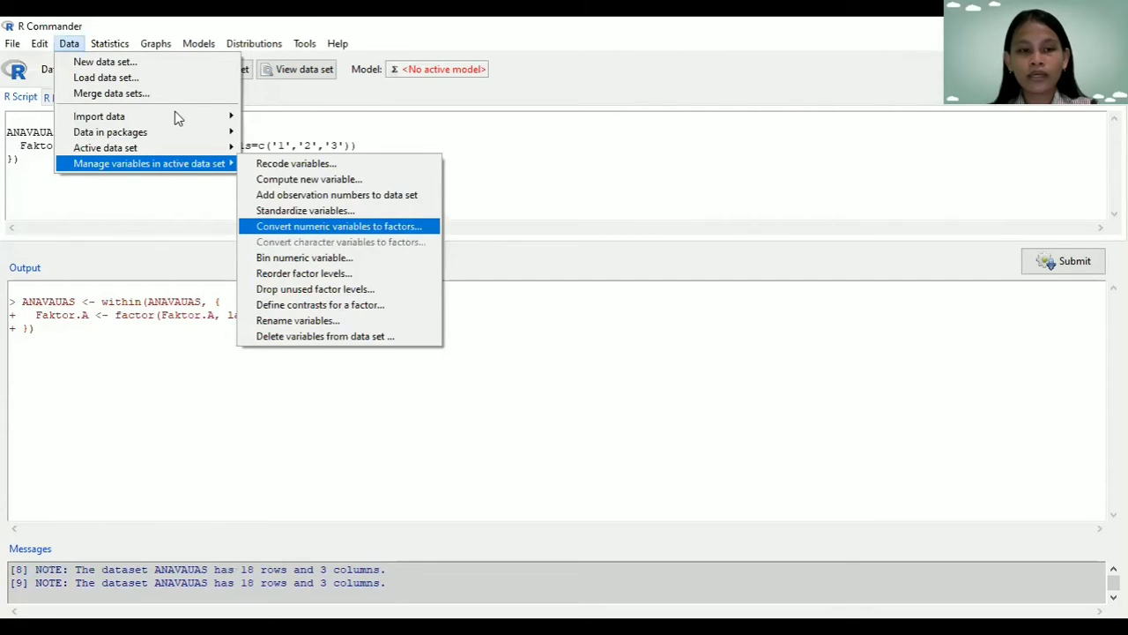
Convert the numeric variable Faktor.B to a factor under the same name, with level names 1 and 2.
{"action": "key", "text": "Return"}
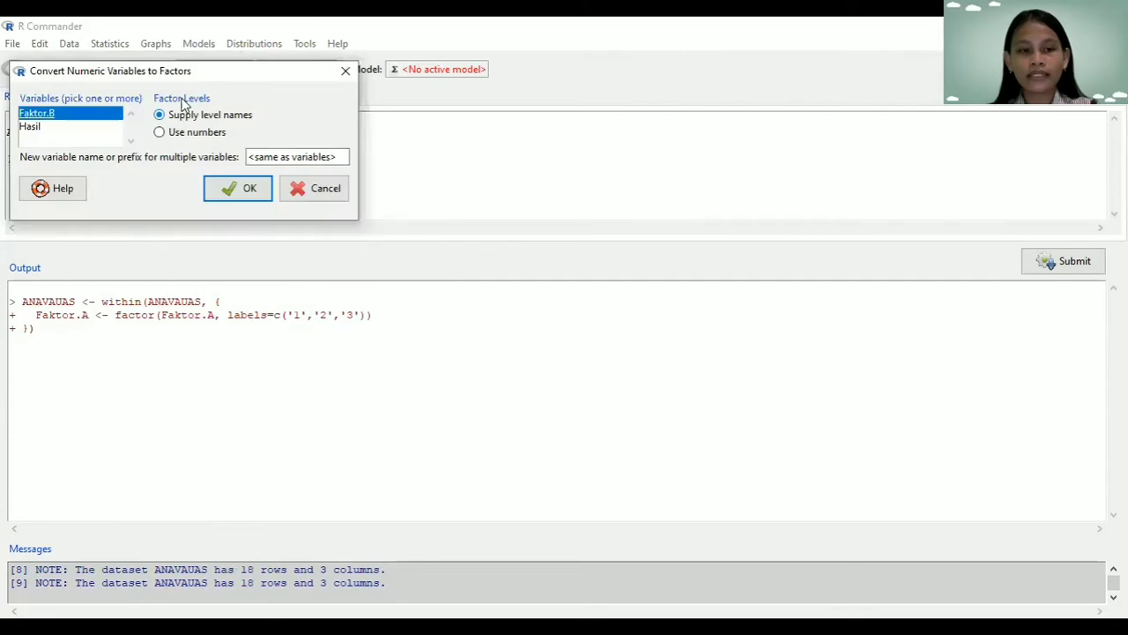
{"action": "left_click", "coordinate": [226, 190]}
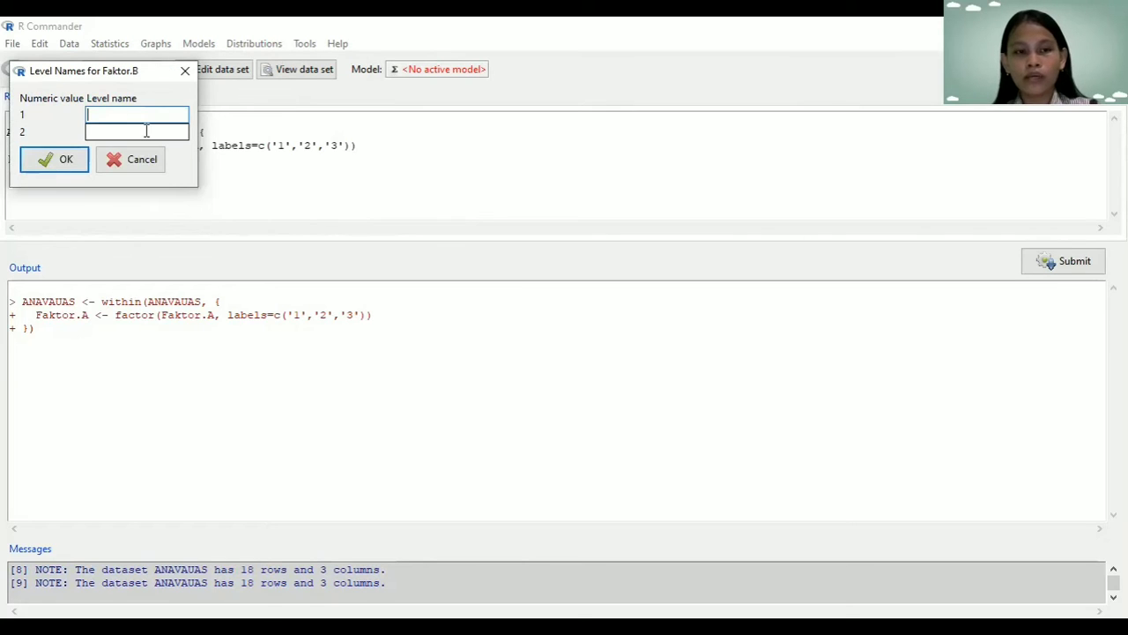
{"action": "type", "text": "1"}
{"action": "key", "text": "Tab"}
{"action": "type", "text": "2"}
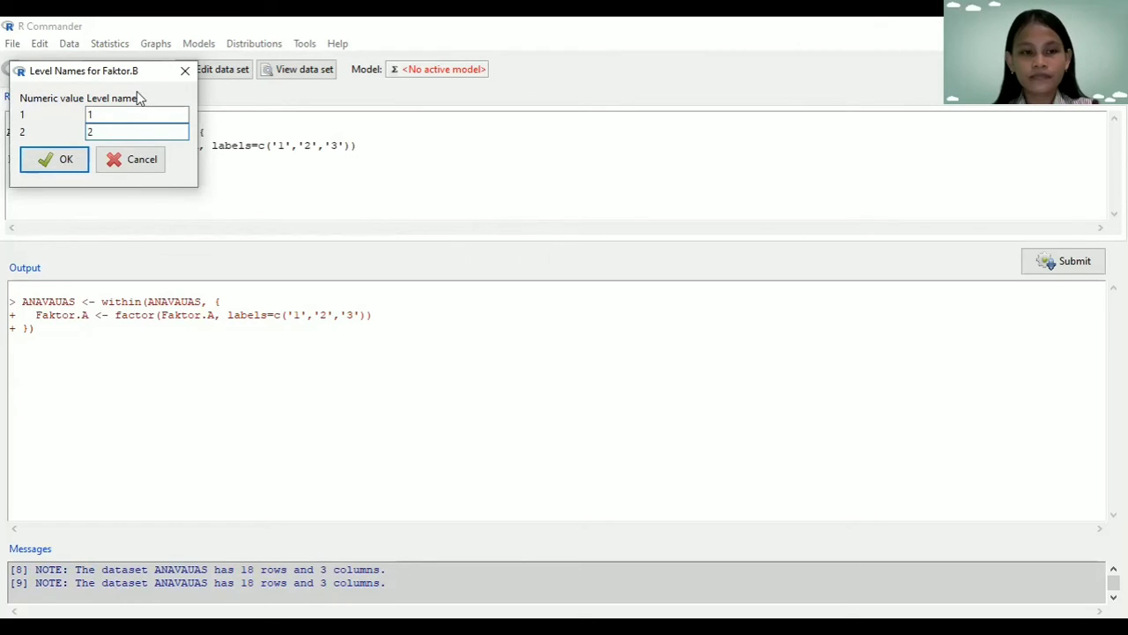
{"action": "key", "text": "Return"}
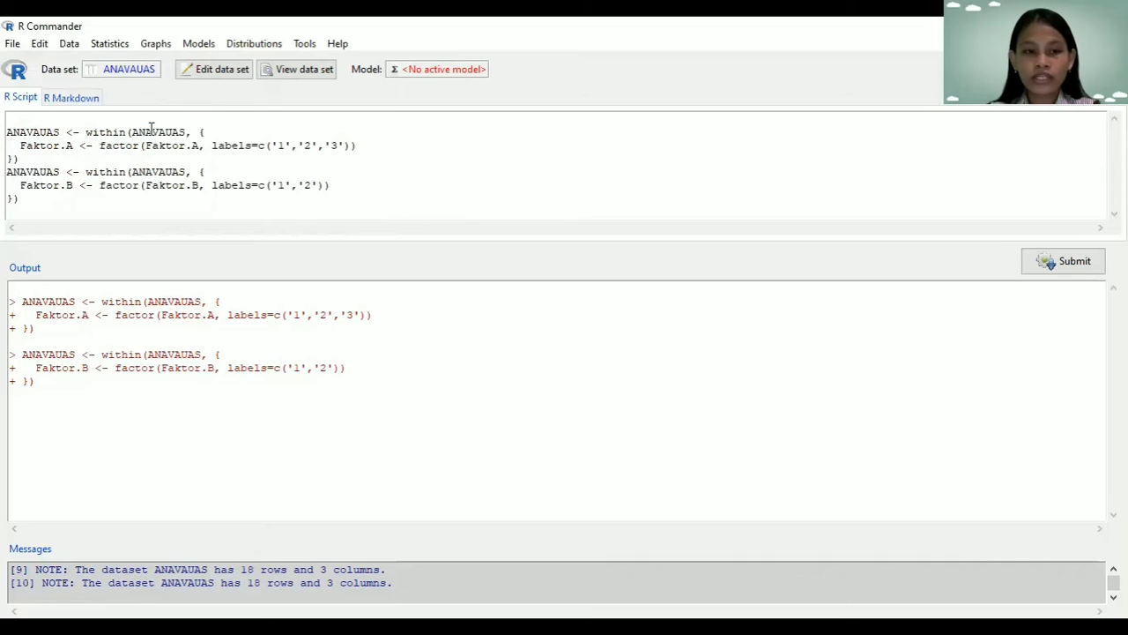
Run a Shapiro-Wilk normality test on Hasil grouped by Faktor.B and review its output.
{"action": "left_click", "coordinate": [110, 46]}
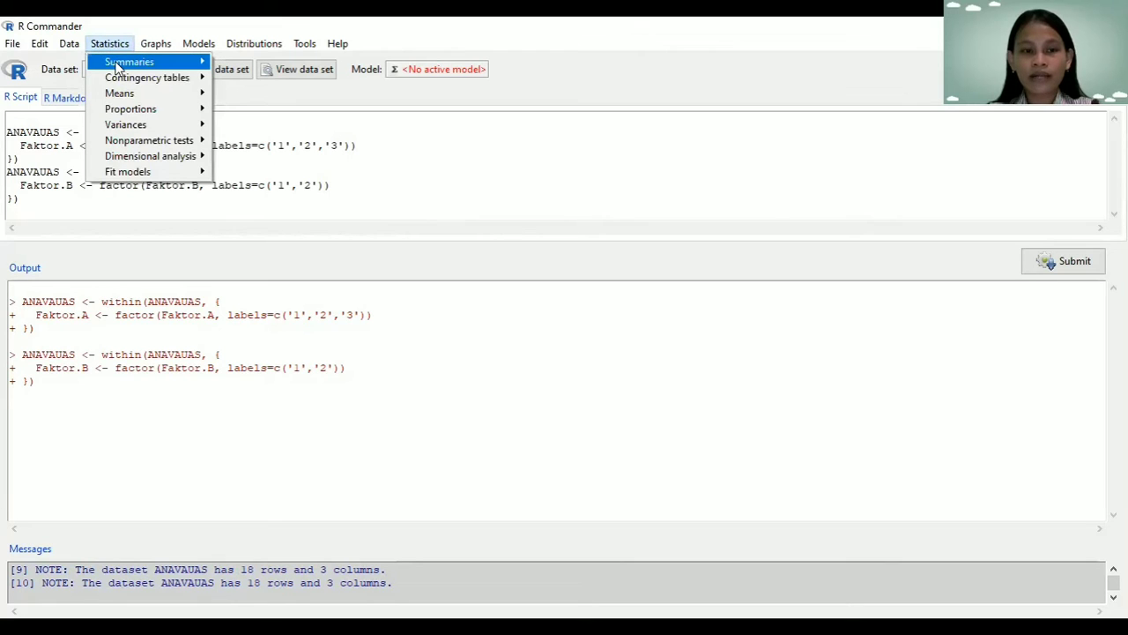
{"action": "mouse_move", "coordinate": [124, 62]}
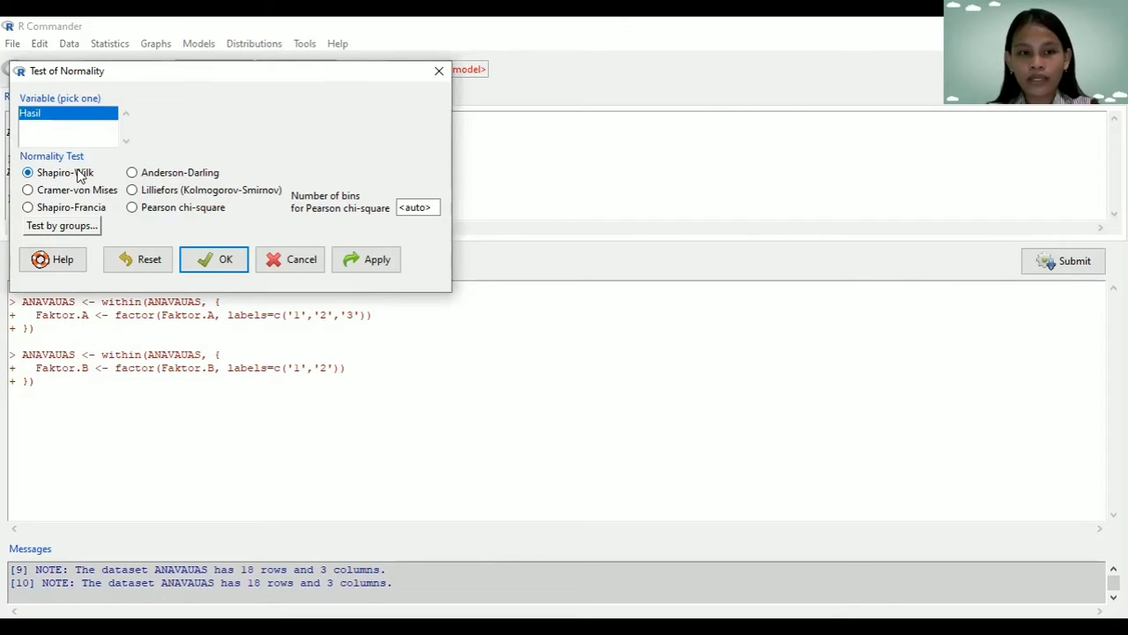
{"action": "left_click", "coordinate": [73, 228]}
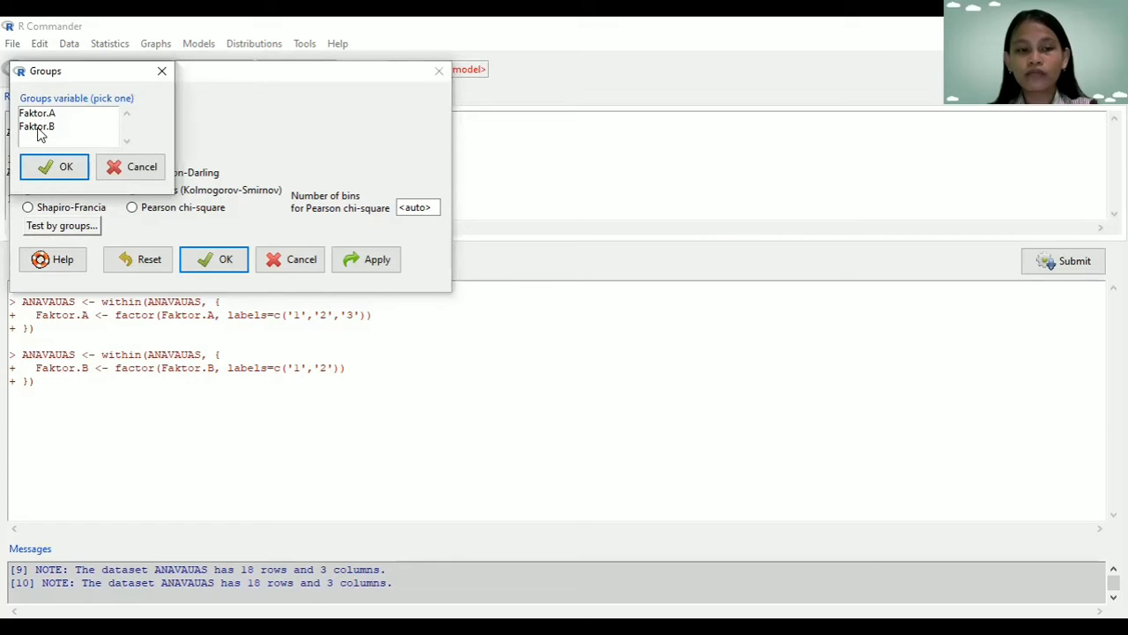
{"action": "left_click", "coordinate": [38, 128]}
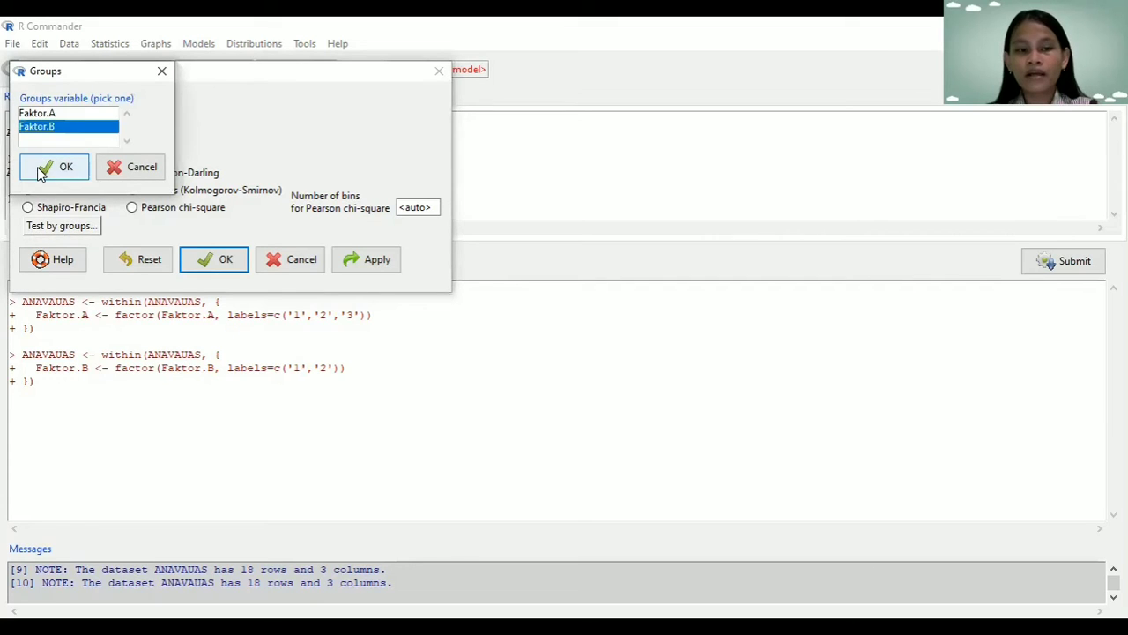
{"action": "left_click", "coordinate": [200, 261]}
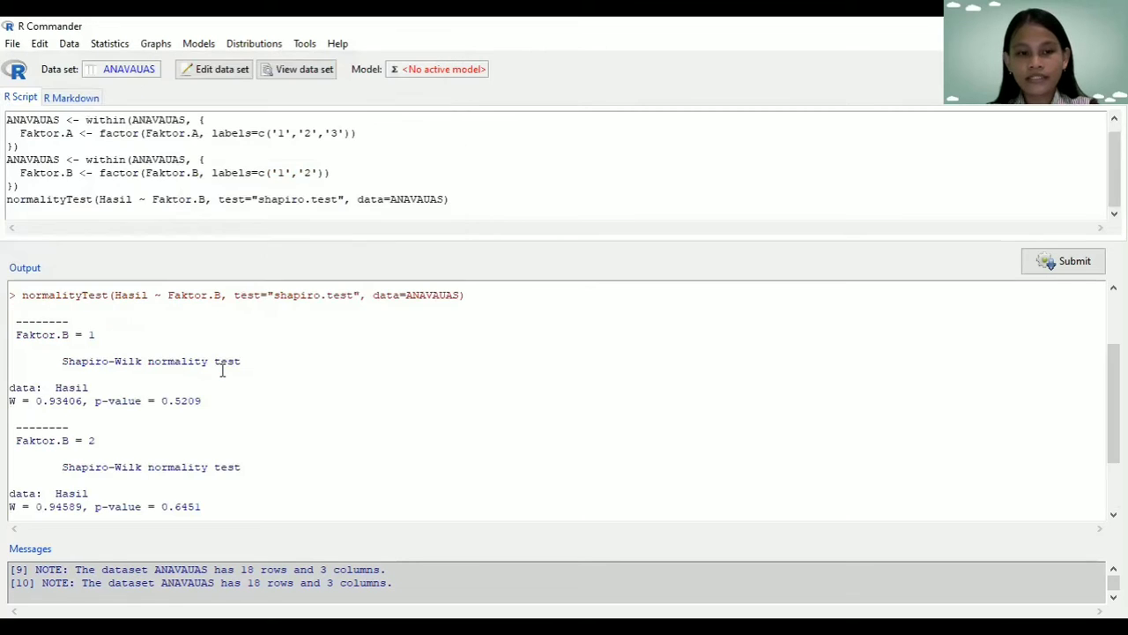
{"action": "scroll", "coordinate": [222, 371], "scroll_direction": "down", "scroll_amount": 1}
{"action": "scroll", "coordinate": [222, 371], "scroll_direction": "up", "scroll_amount": 1}
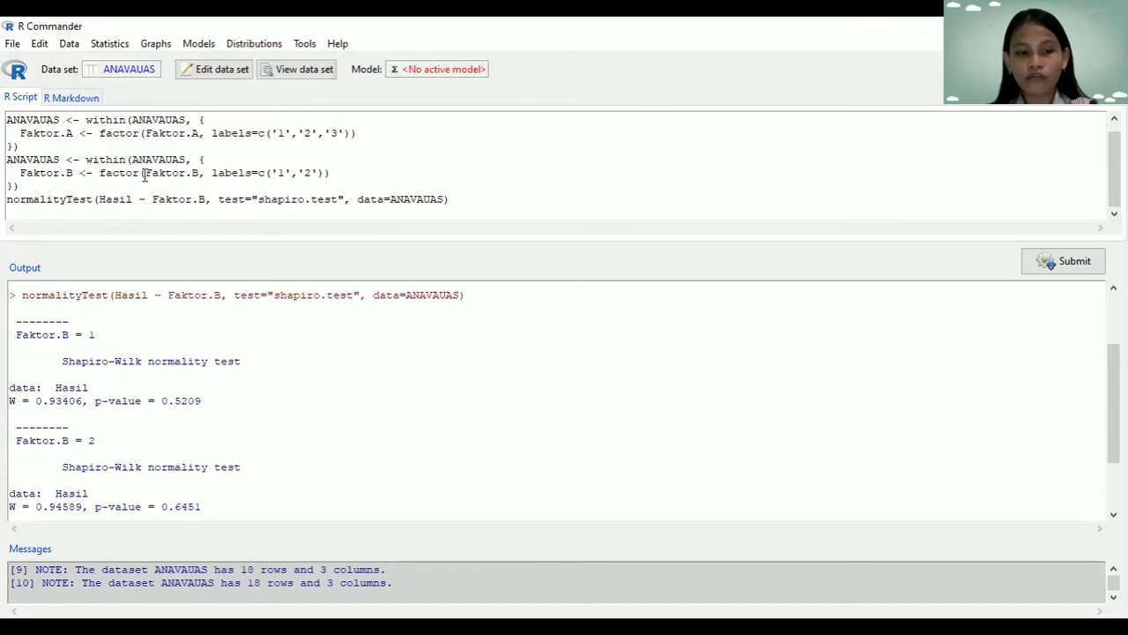
{"action": "scroll", "coordinate": [144, 175], "scroll_direction": "down", "scroll_amount": 1}
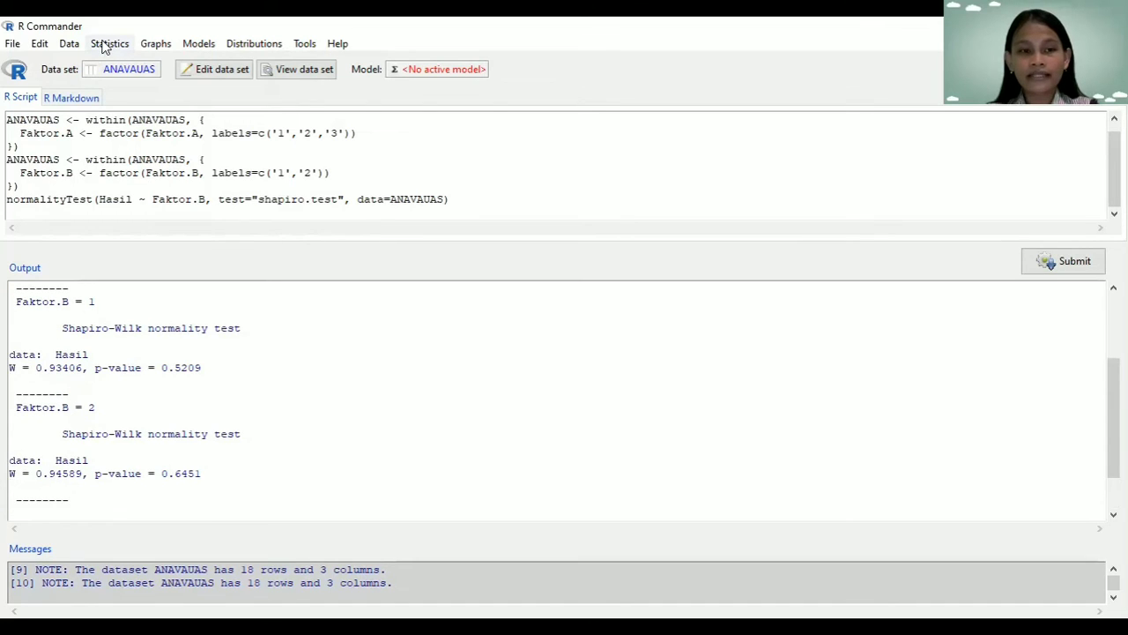
Run a Shapiro-Wilk normality test on Hasil grouped by Faktor.A and review its output.
{"action": "left_click", "coordinate": [253, 173]}
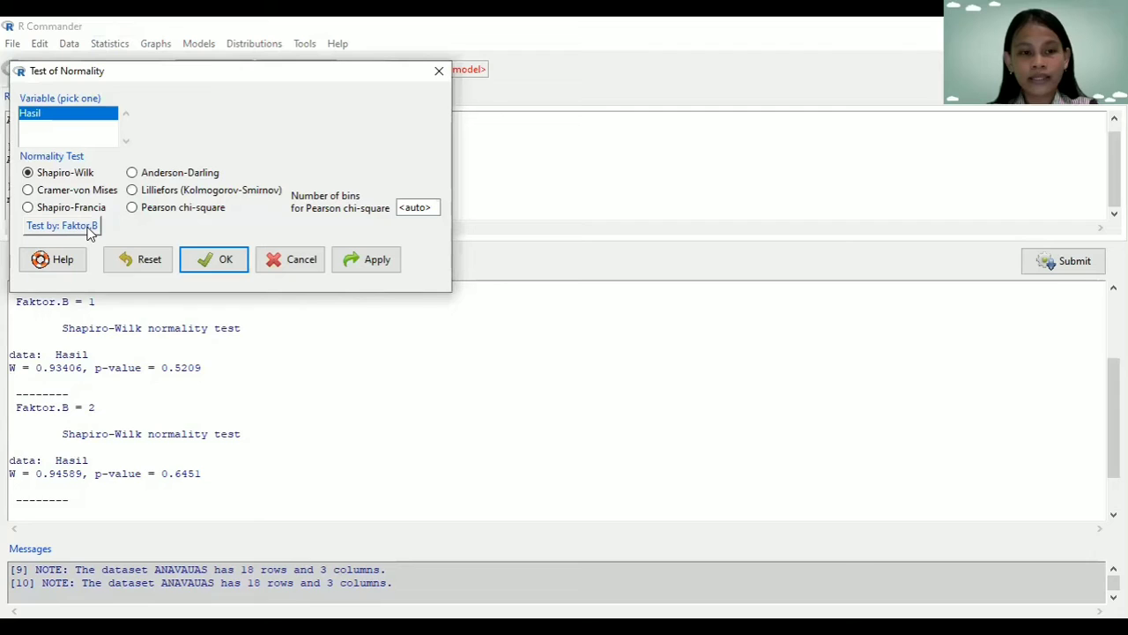
{"action": "left_click", "coordinate": [89, 231]}
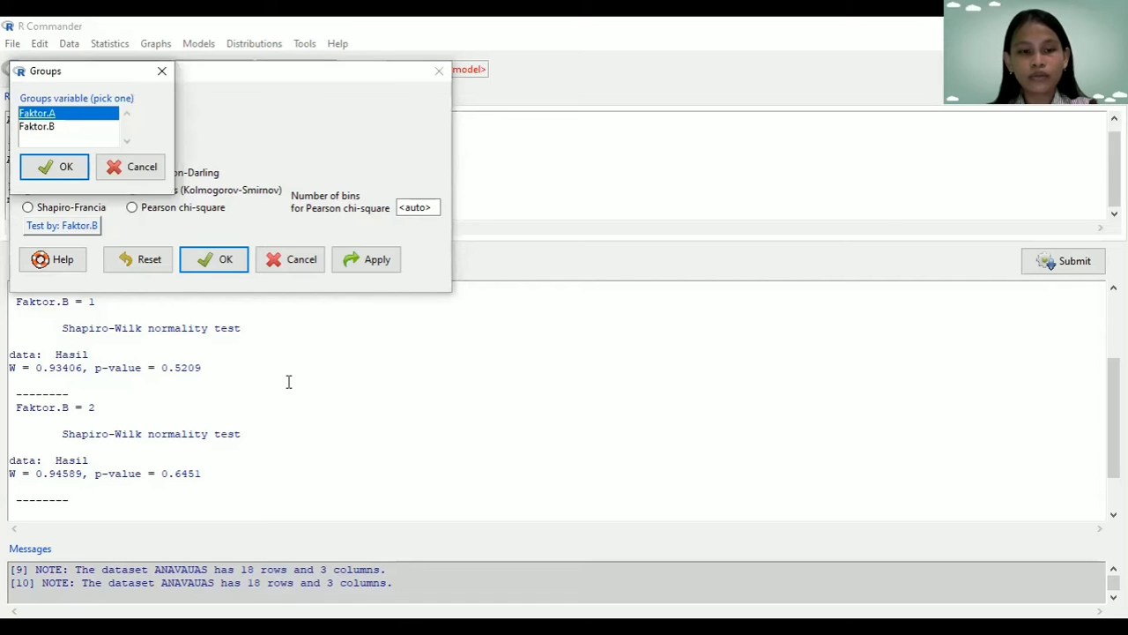
{"action": "scroll", "coordinate": [288, 381], "scroll_direction": "down", "scroll_amount": 3}
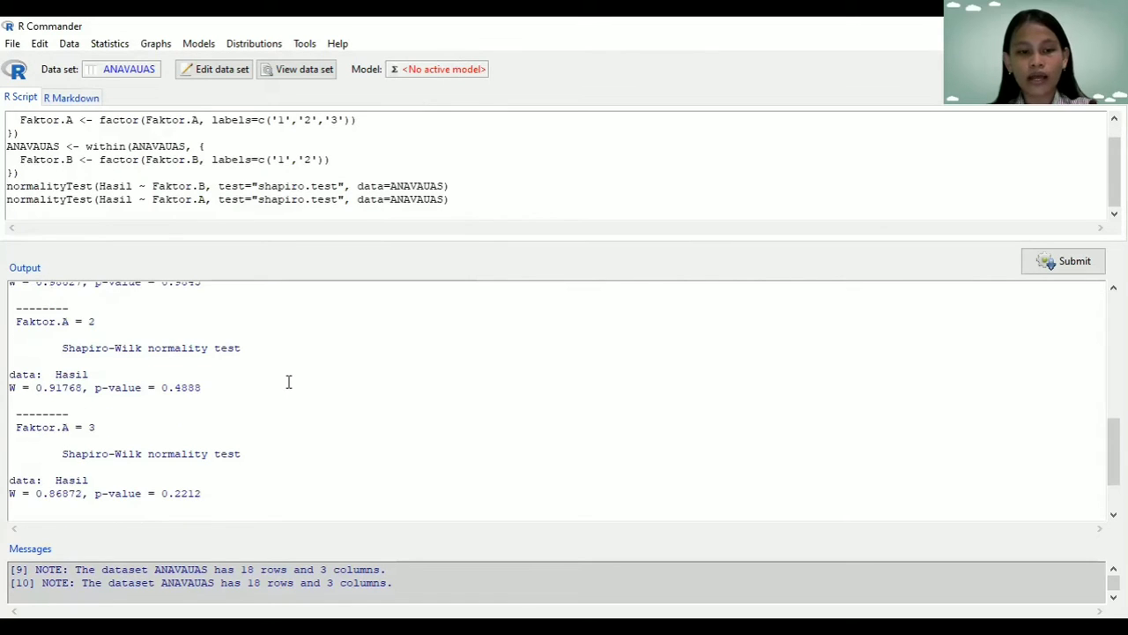
{"action": "scroll", "coordinate": [284, 377], "scroll_direction": "down", "scroll_amount": 3}
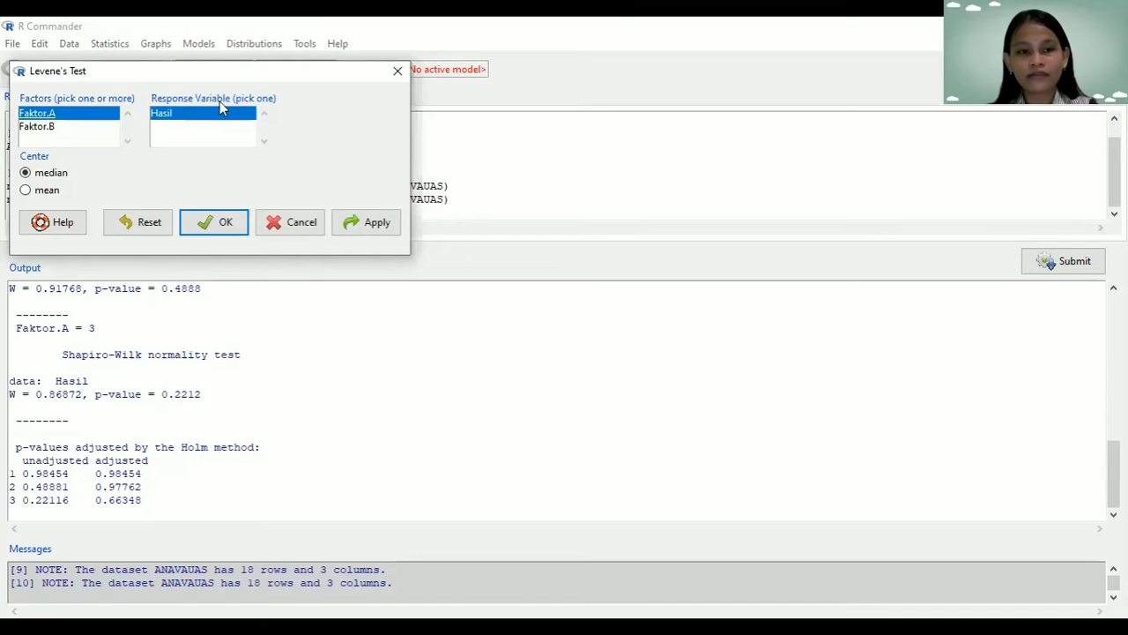
Run Levene's test on Hasil with Faktor.A as the factor and the mean as center.
{"action": "left_click", "coordinate": [26, 190]}
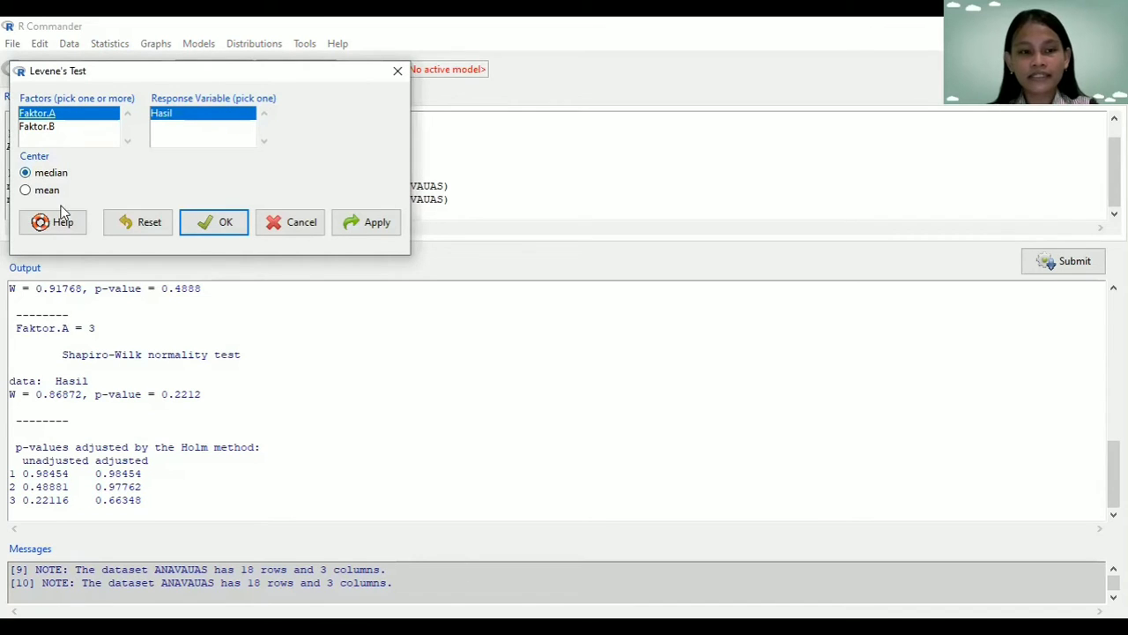
{"action": "left_click", "coordinate": [219, 228]}
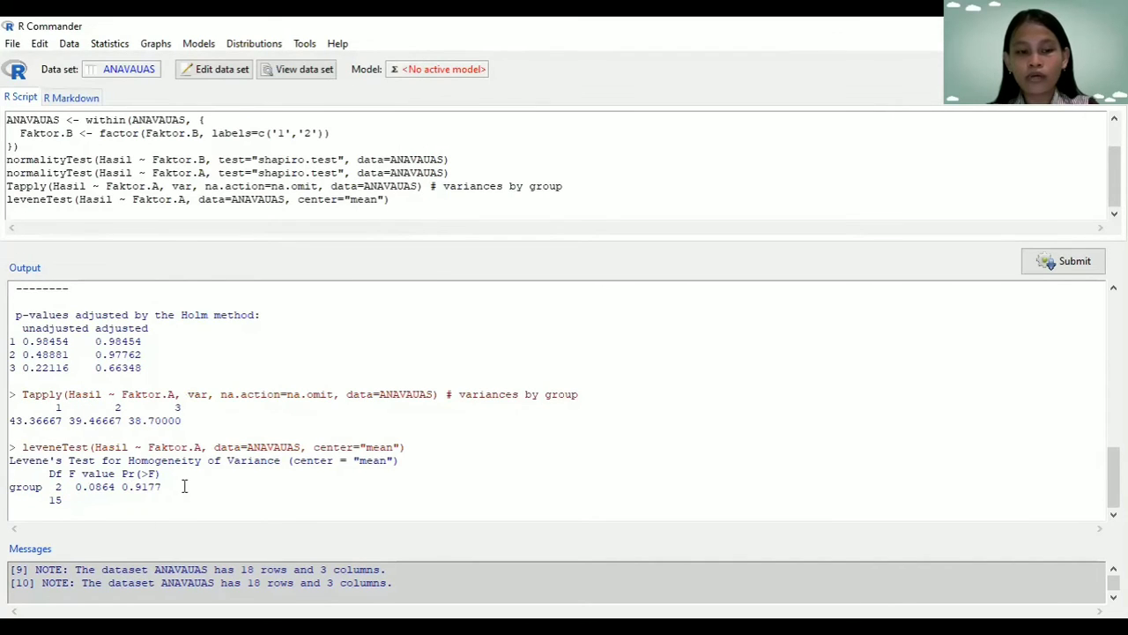
Run Levene's test on Hasil with Faktor.B as the factor and the mean as center.
{"action": "left_click", "coordinate": [118, 47]}
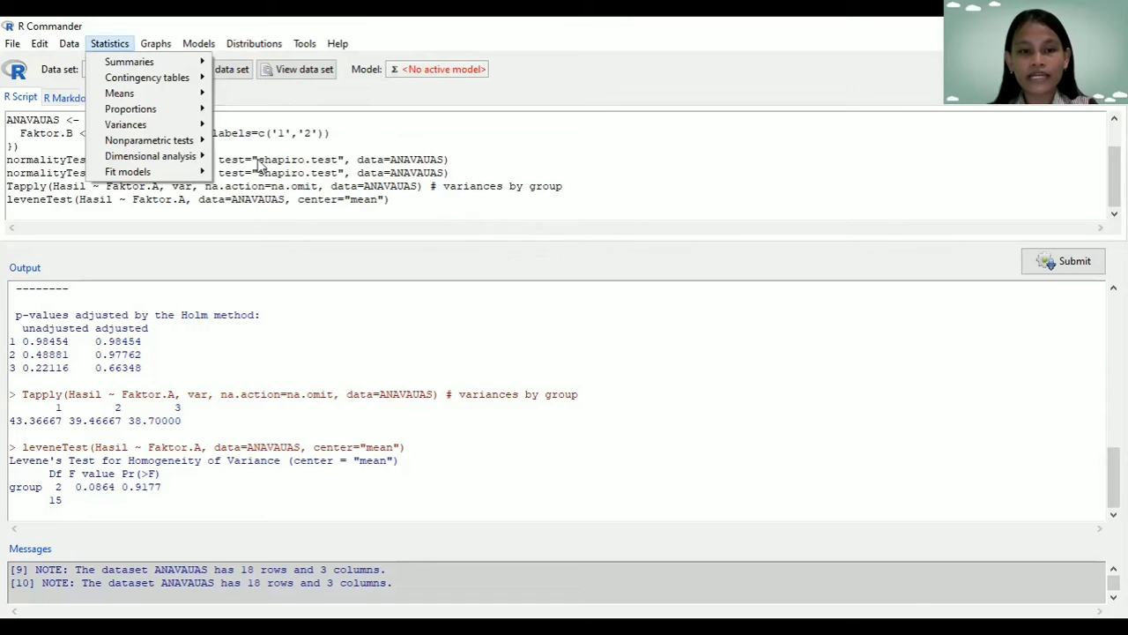
{"action": "mouse_move", "coordinate": [148, 124]}
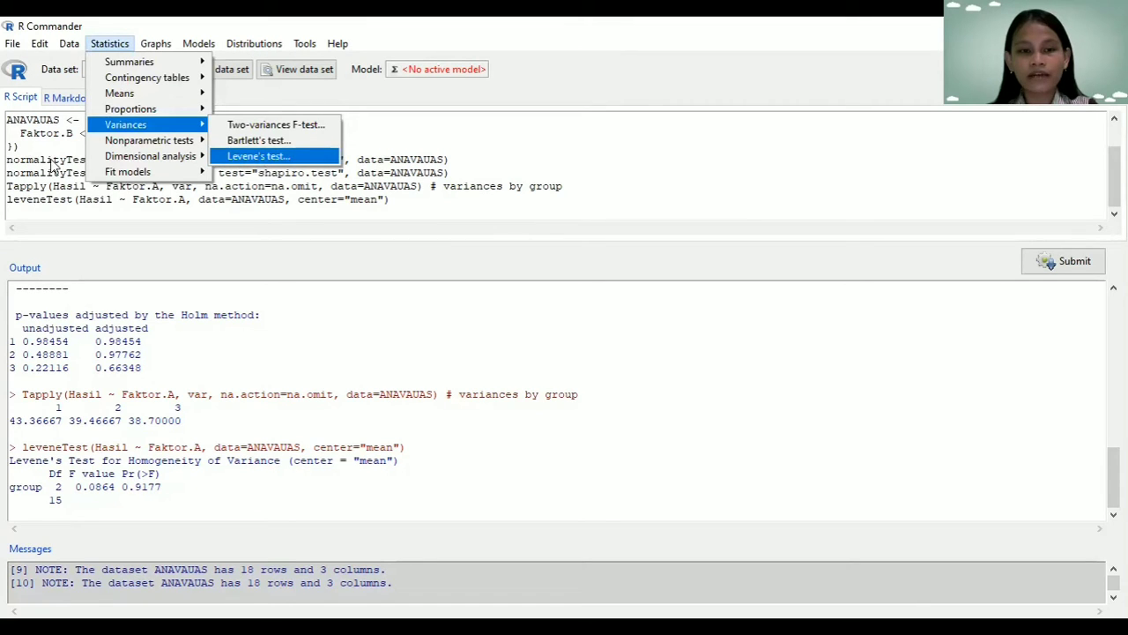
{"action": "key", "text": "Return"}
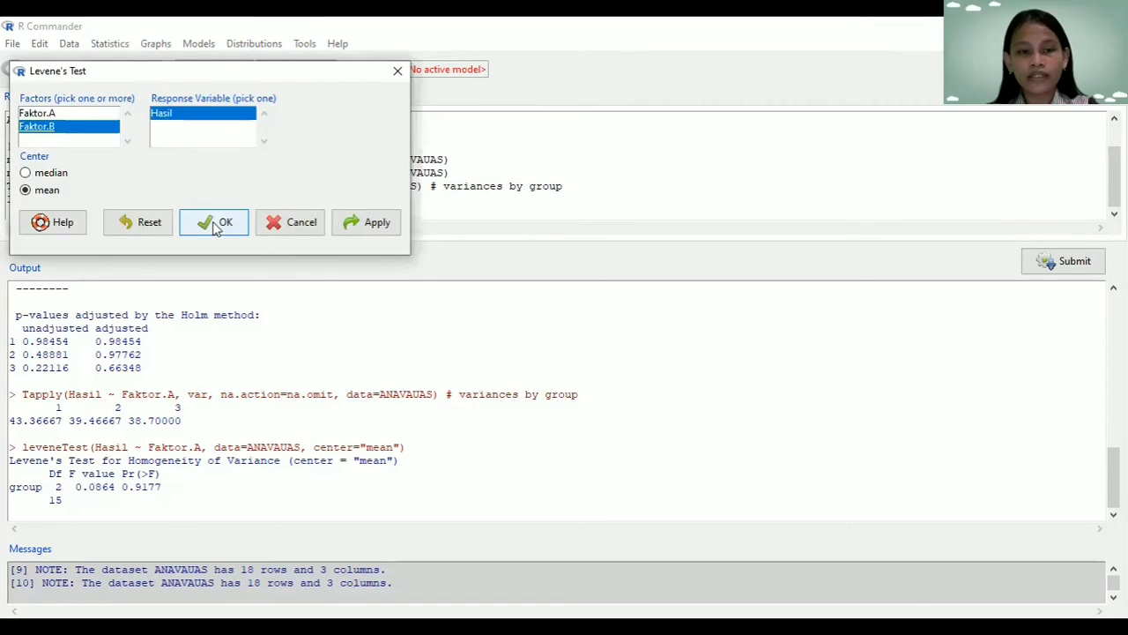
{"action": "left_click", "coordinate": [216, 227]}
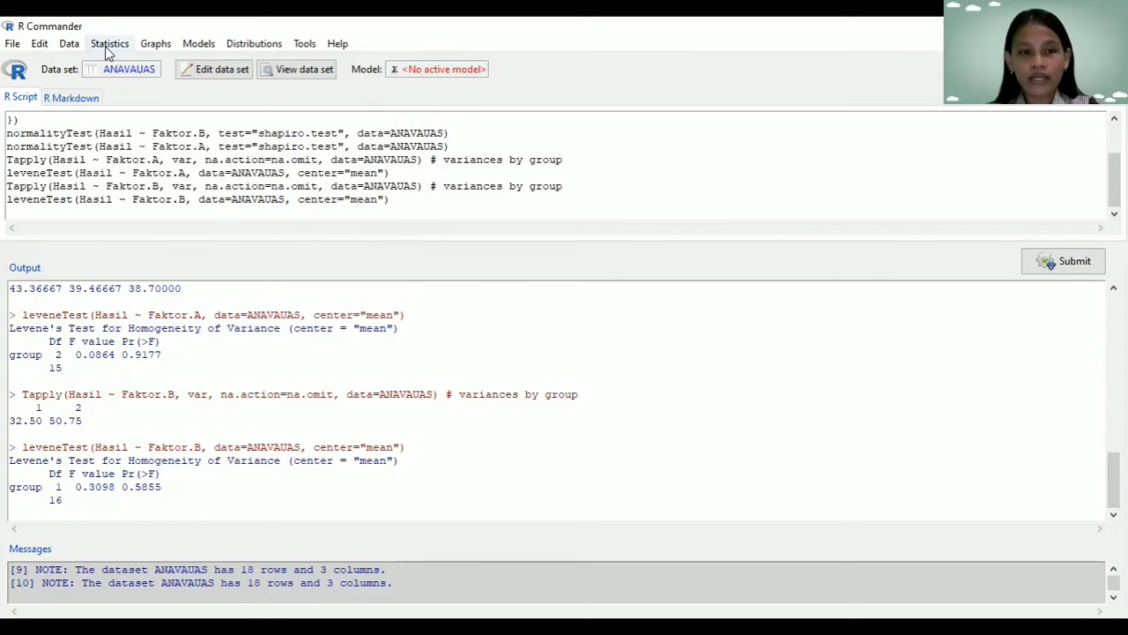
Run Levene's test on Hasil with both Faktor.A and Faktor.B as factors and the mean as center.
{"action": "left_click", "coordinate": [106, 46]}
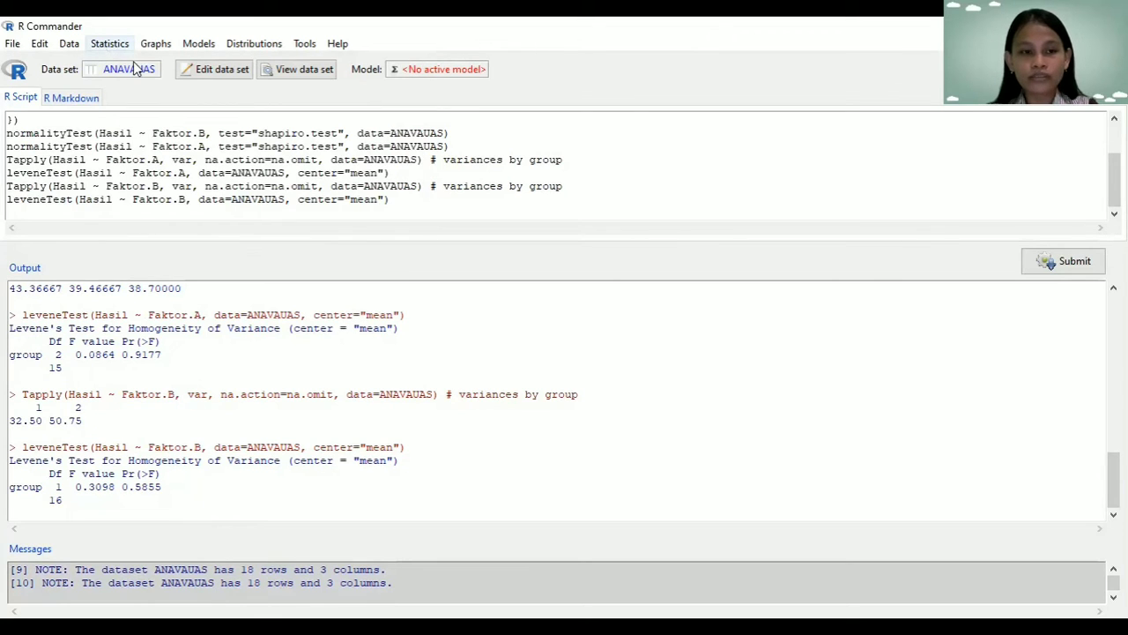
{"action": "mouse_move", "coordinate": [141, 124]}
{"action": "left_click", "coordinate": [287, 162]}
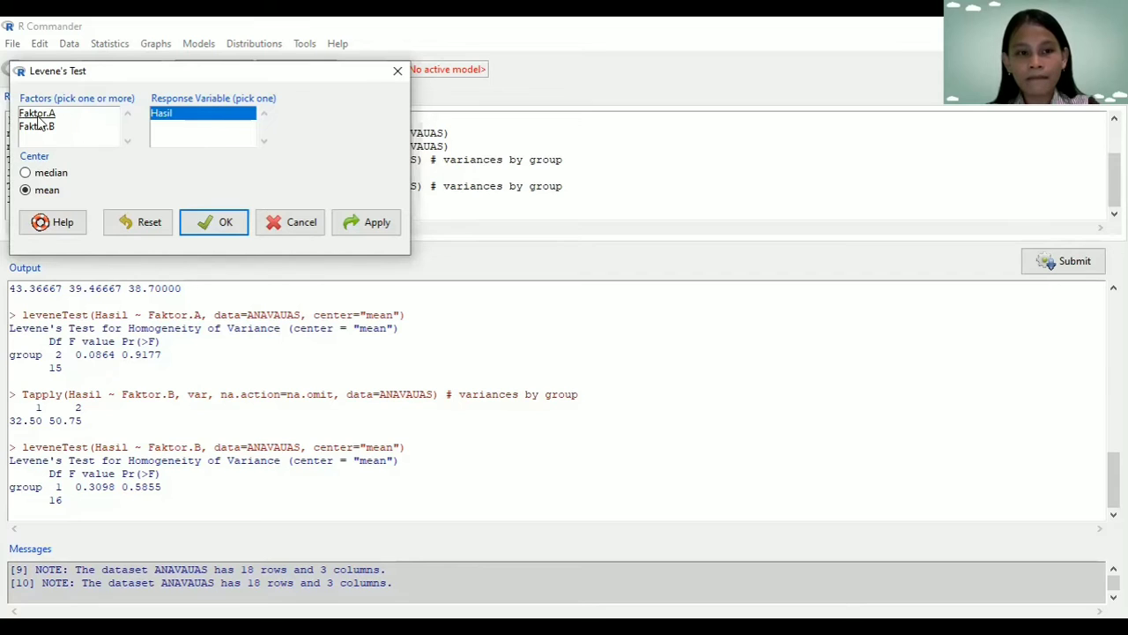
{"action": "left_click", "coordinate": [39, 115]}
{"action": "left_click", "coordinate": [38, 125]}
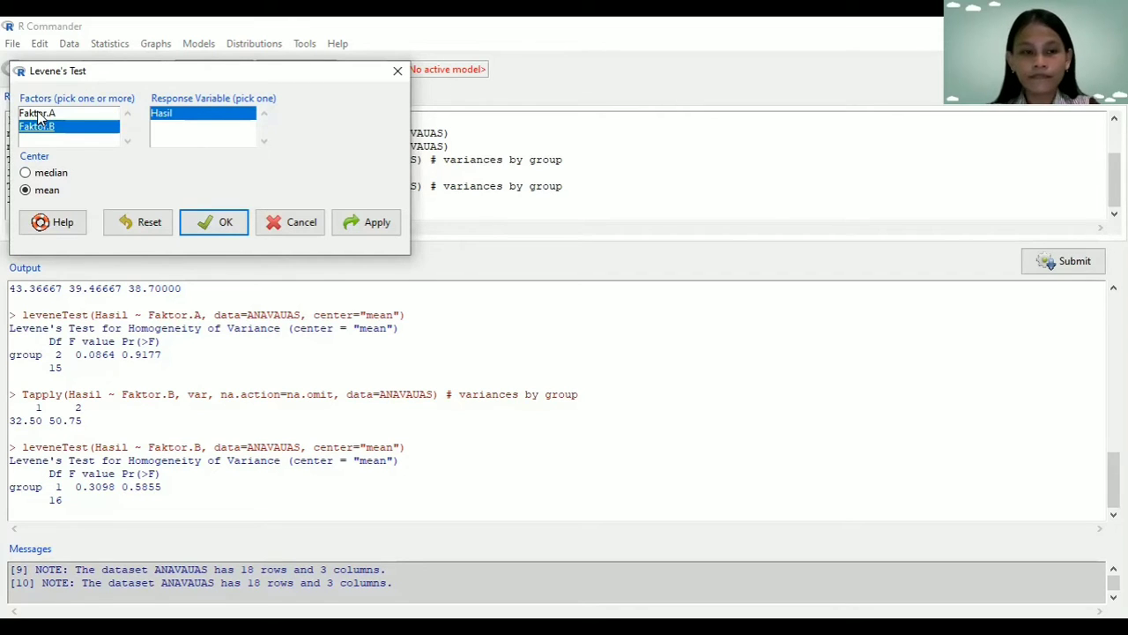
{"action": "left_click", "coordinate": [43, 115]}
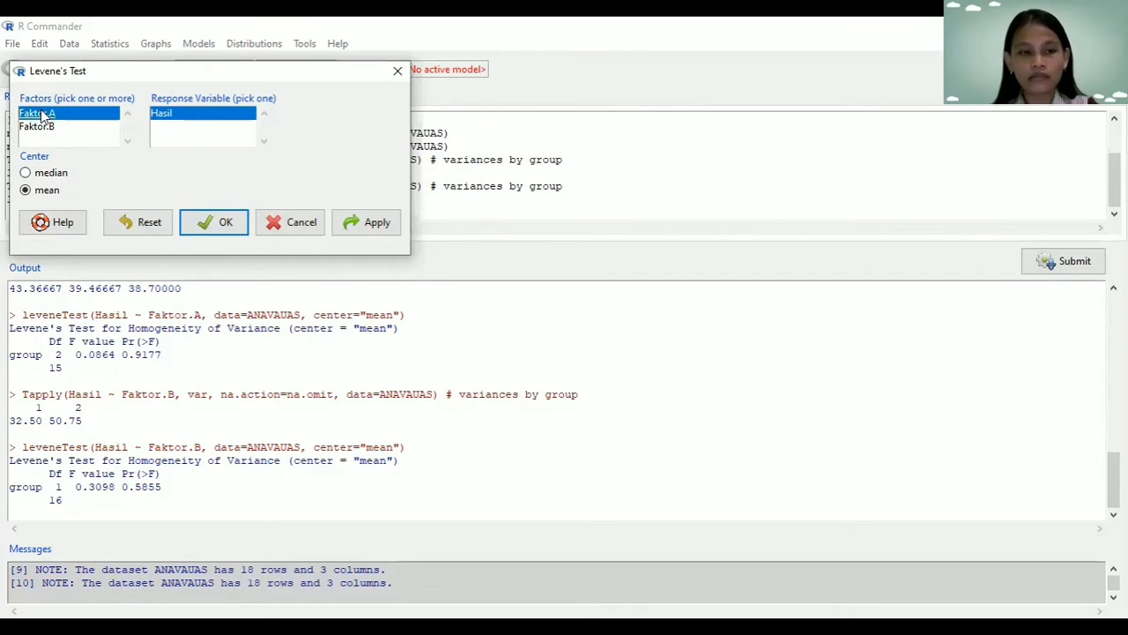
{"action": "left_click", "coordinate": [41, 114]}
{"action": "left_click", "coordinate": [63, 114]}
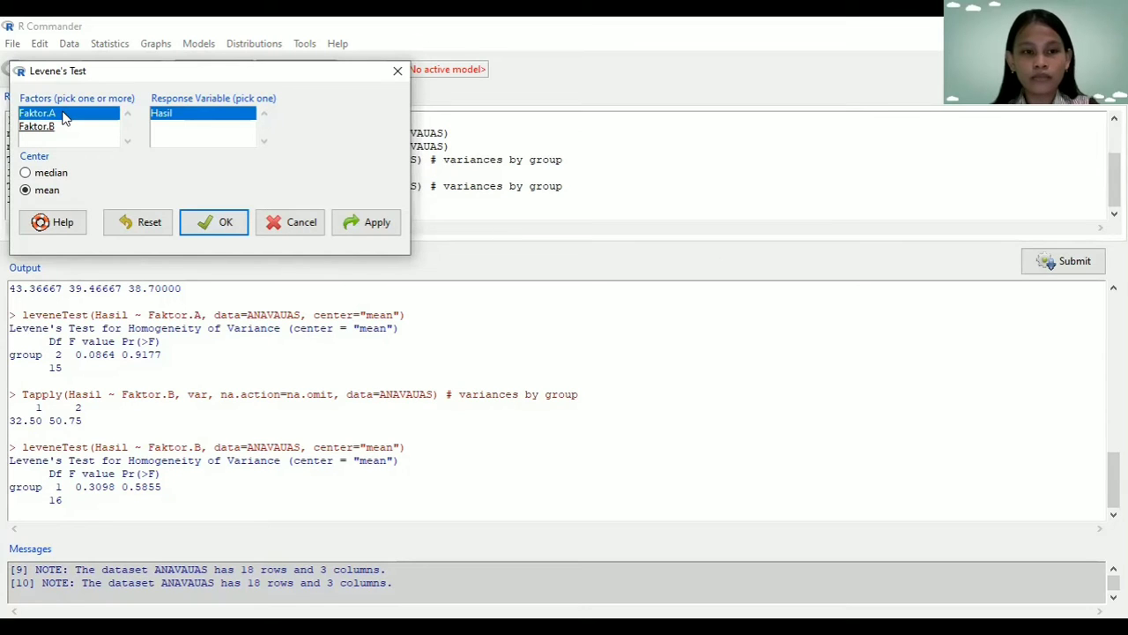
{"action": "left_click", "coordinate": [63, 115]}
{"action": "left_click", "coordinate": [61, 116]}
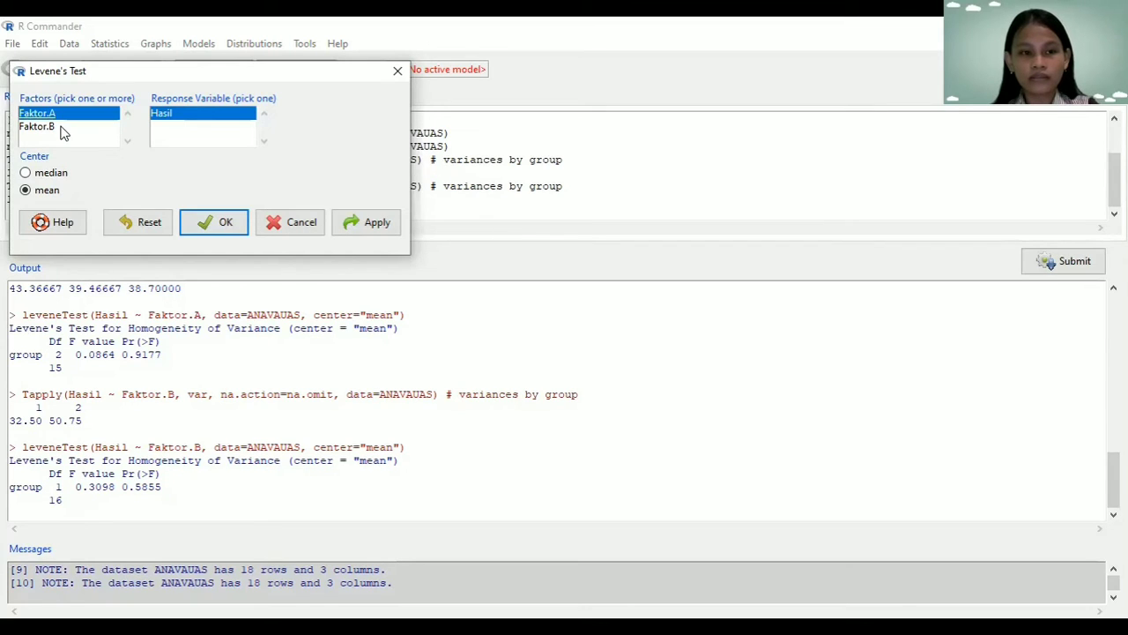
{"action": "left_click", "coordinate": [61, 127]}
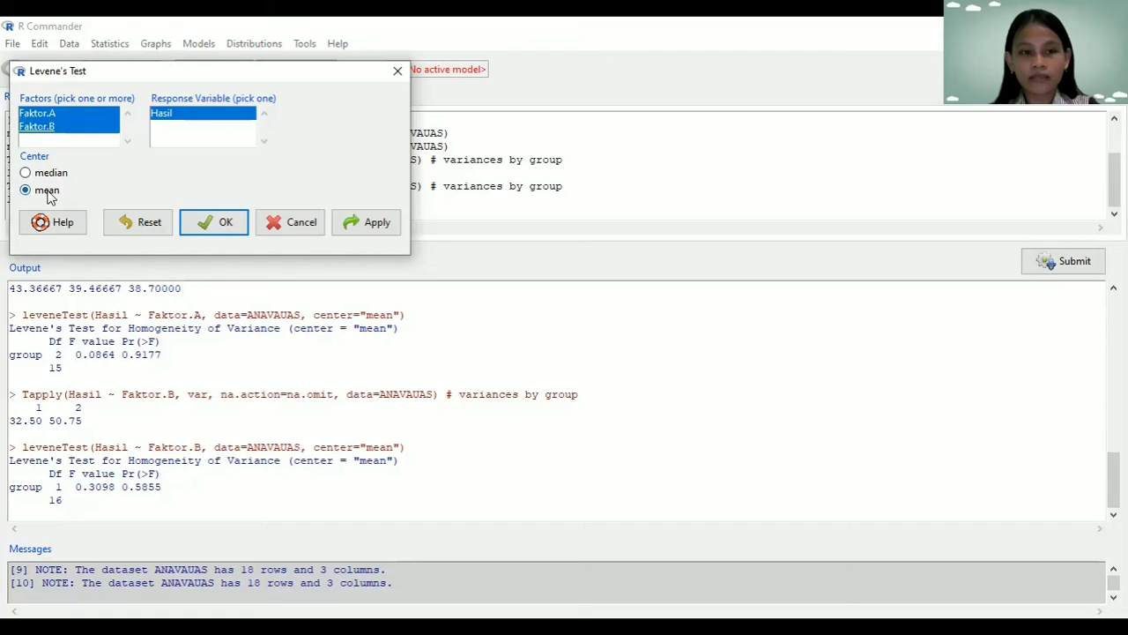
{"action": "left_click", "coordinate": [212, 224]}
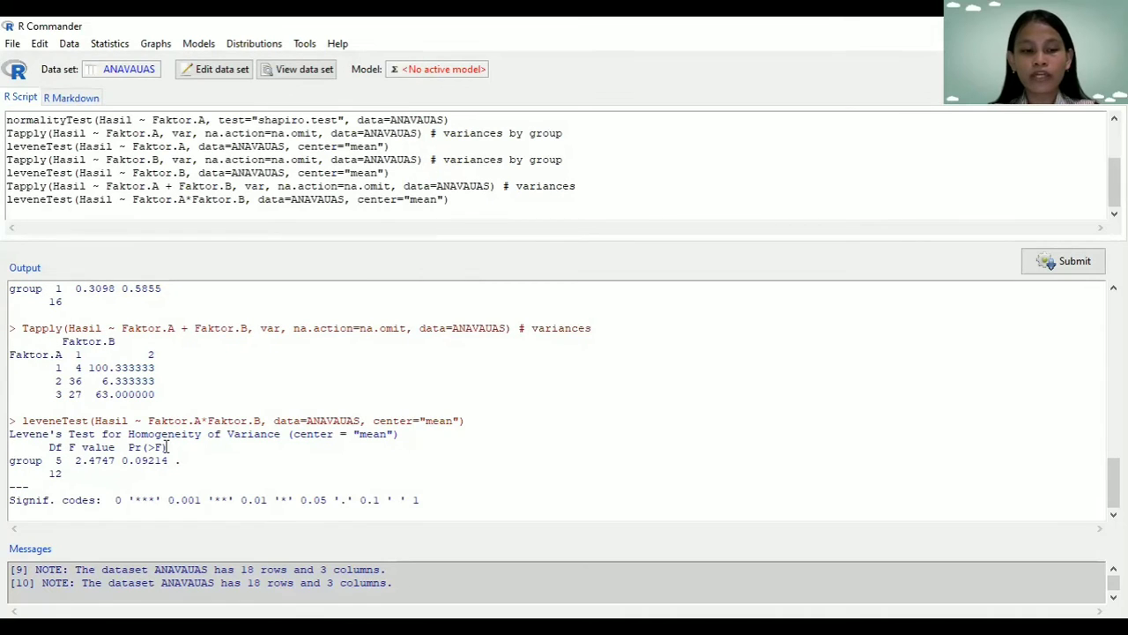
{"action": "scroll", "coordinate": [167, 436], "scroll_direction": "up", "scroll_amount": 1}
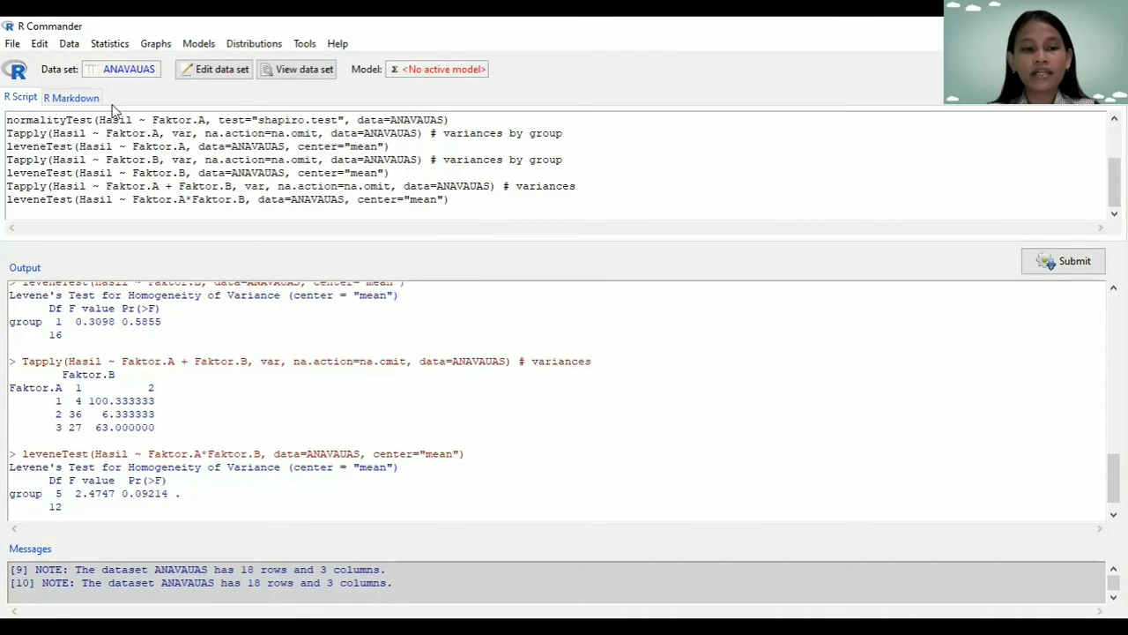
{"action": "scroll", "coordinate": [115, 109], "scroll_direction": "down", "scroll_amount": 1}
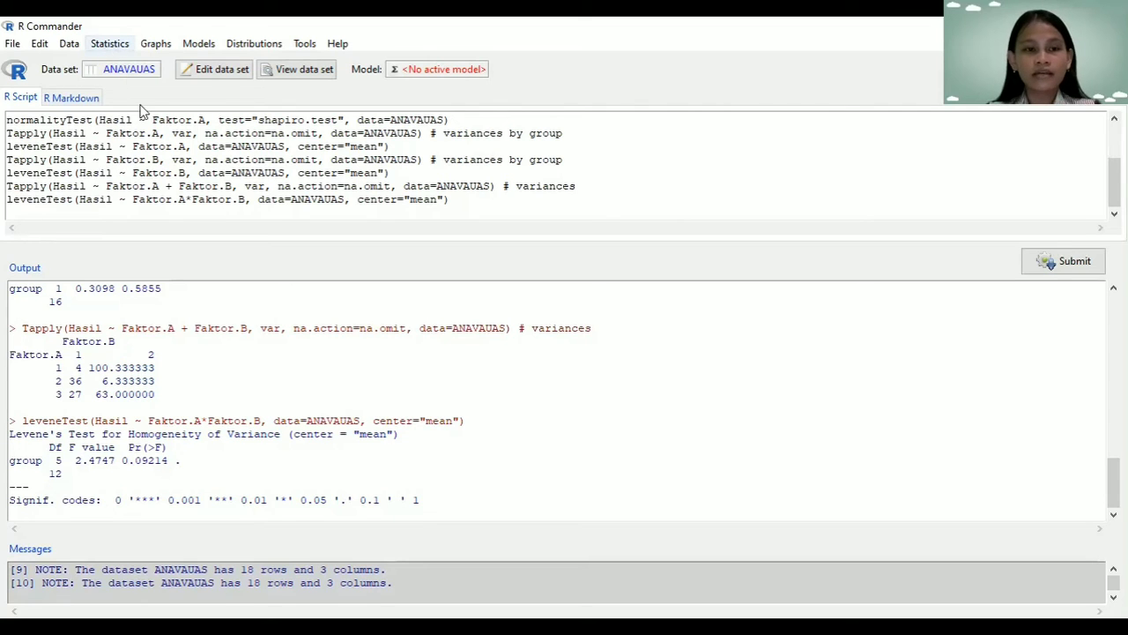
Set up a multi-way analysis of variance of Hasil with Faktor.A and Faktor.B as factors.
{"action": "left_click", "coordinate": [110, 43]}
{"action": "mouse_move", "coordinate": [123, 92]}
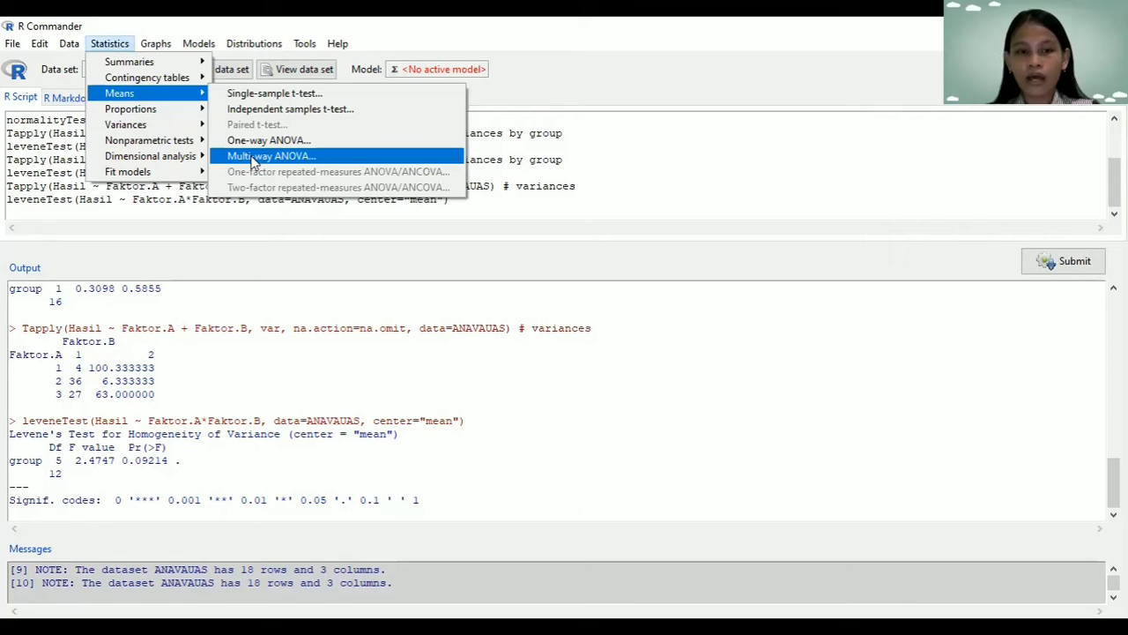
{"action": "left_click", "coordinate": [253, 155]}
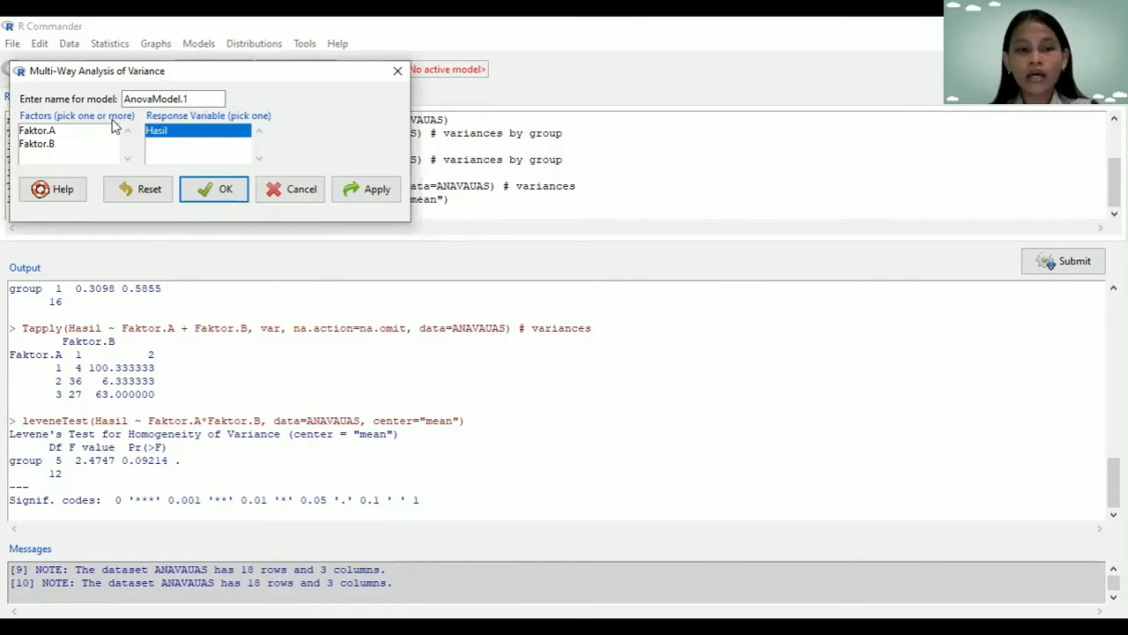
{"action": "left_click", "coordinate": [40, 131]}
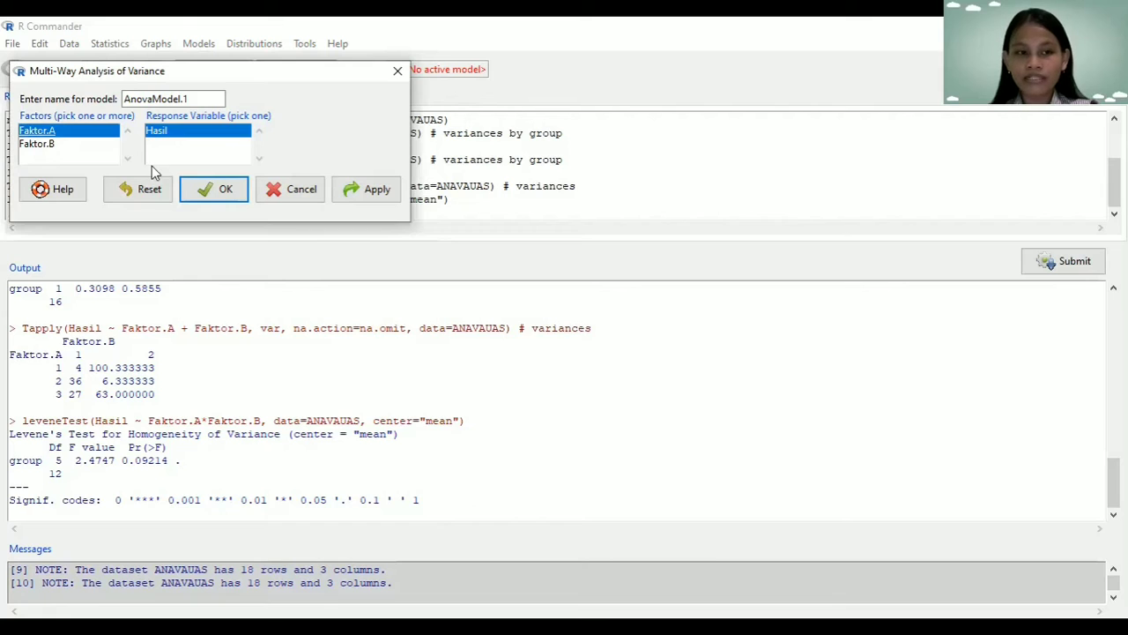
{"action": "left_click", "coordinate": [40, 144]}
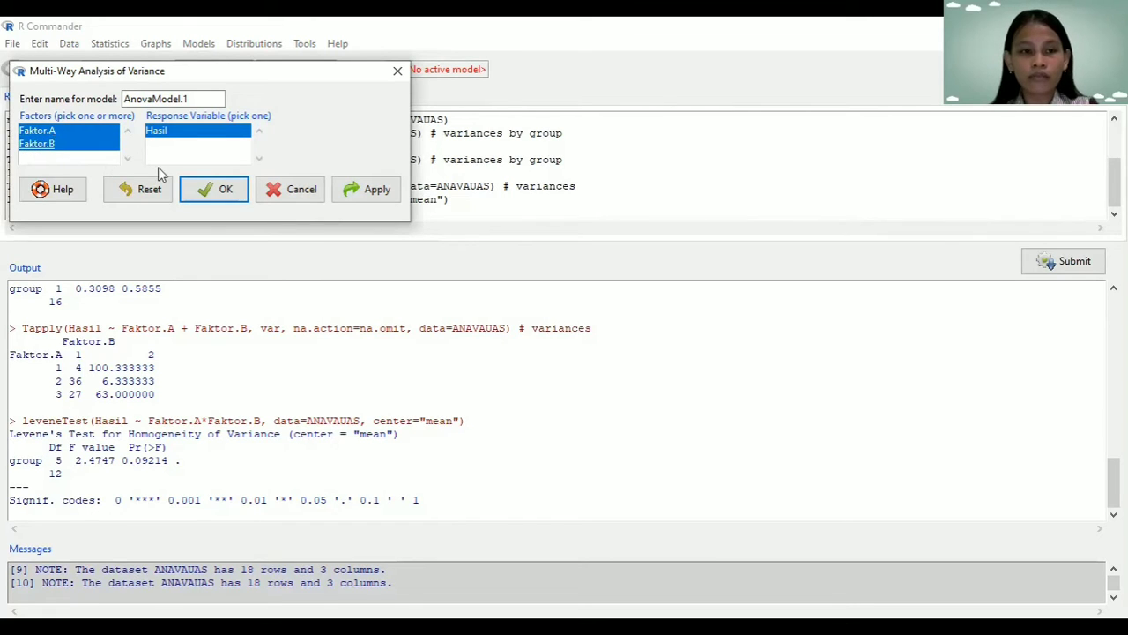
Name the model ANAVAUAS, then run the multi-way analysis of variance and review its output.
{"action": "left_click", "coordinate": [212, 101]}
{"action": "key", "text": "BackSpace"}
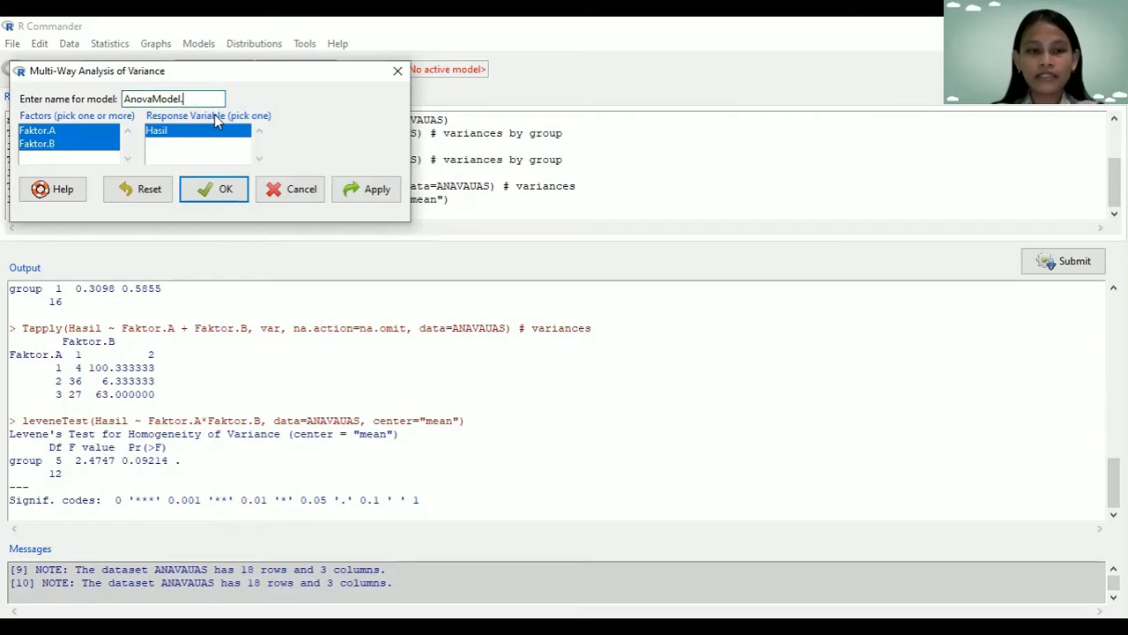
{"action": "key", "text": "BackSpace"}
{"action": "key", "text": "BackSpace"}
{"action": "key", "text": "BackSpace"}
{"action": "key", "text": "BackSpace"}
{"action": "key", "text": "BackSpace"}
{"action": "key", "text": "BackSpace"}
{"action": "key", "text": "BackSpace"}
{"action": "key", "text": "BackSpace"}
{"action": "key", "text": "BackSpace"}
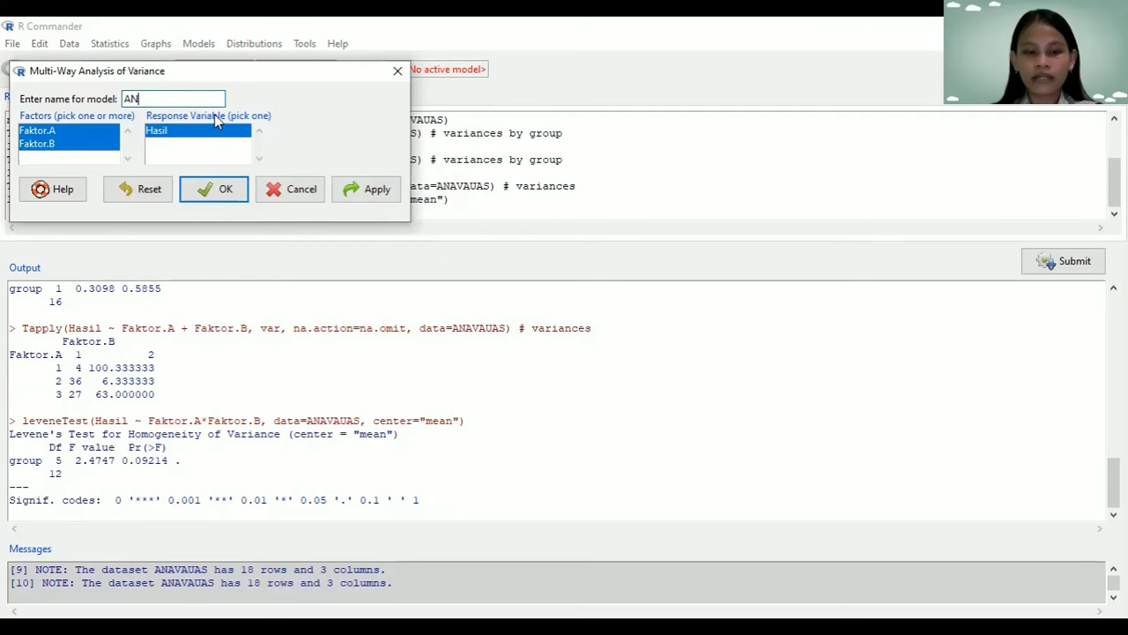
{"action": "type", "text": "AVAUAS"}
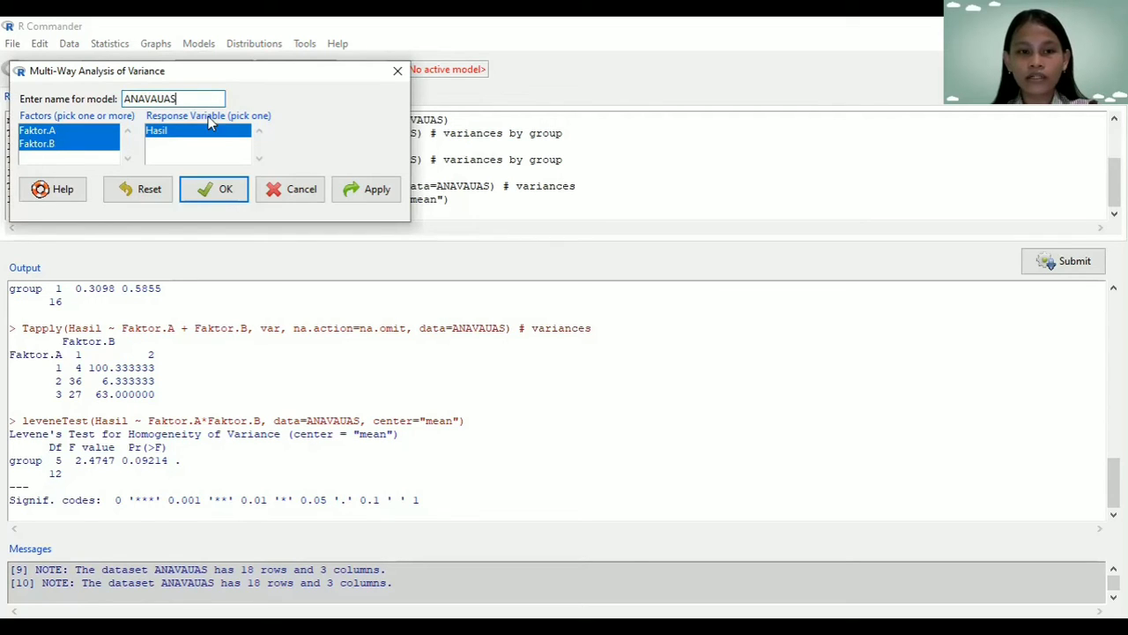
{"action": "left_click", "coordinate": [212, 192]}
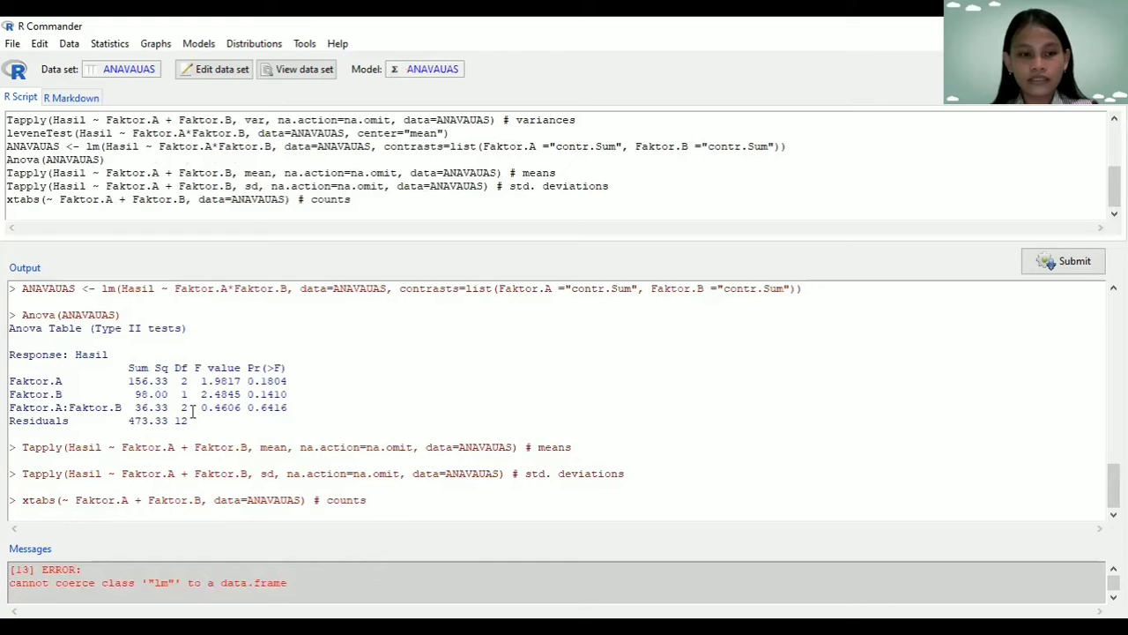
{"action": "scroll", "coordinate": [192, 412], "scroll_direction": "up", "scroll_amount": 4}
{"action": "scroll", "coordinate": [192, 411], "scroll_direction": "up", "scroll_amount": 5}
{"action": "scroll", "coordinate": [192, 412], "scroll_direction": "down", "scroll_amount": 9}
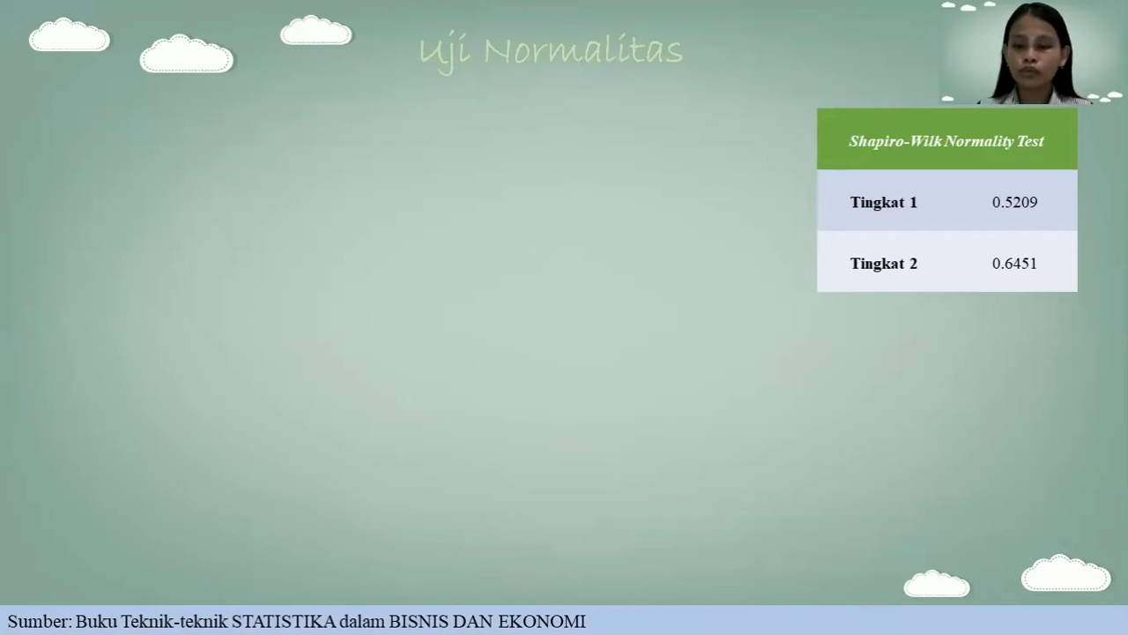
{"action": "key", "text": "Right"}
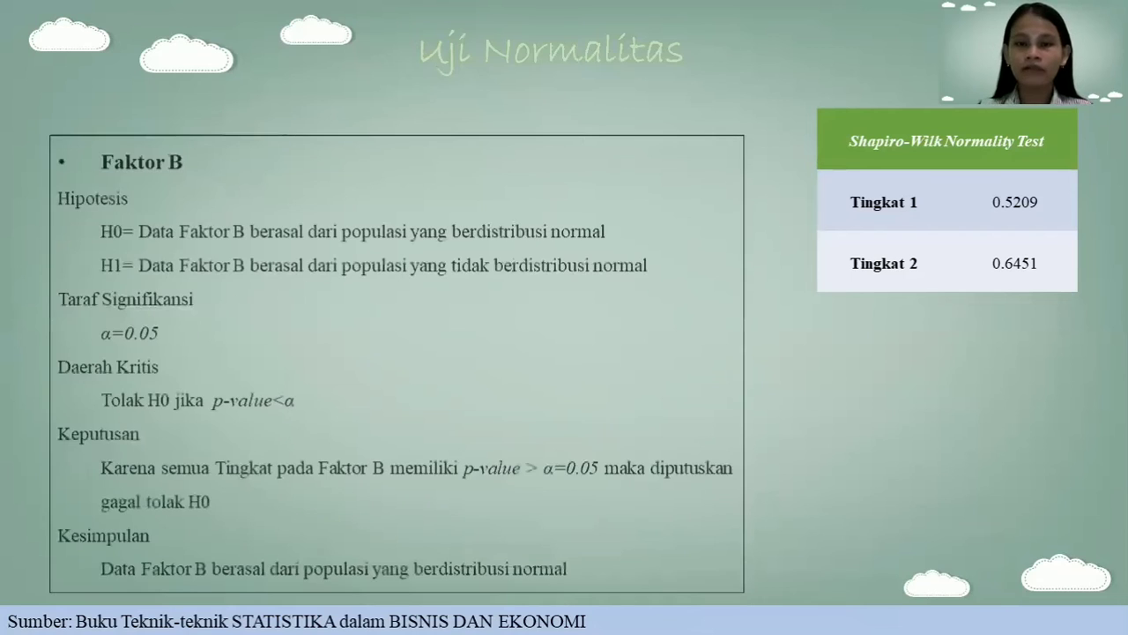